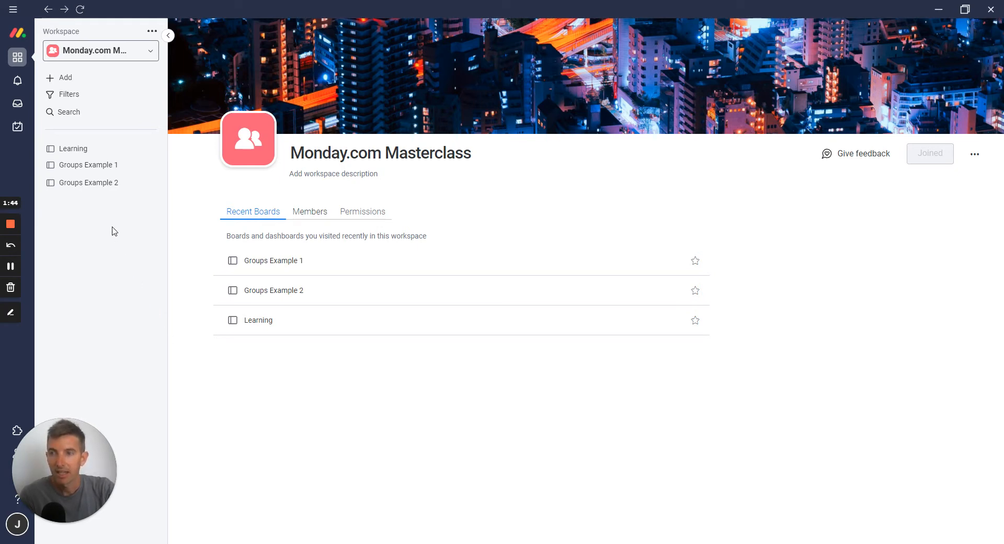
Create a new dashboard named "Example 1" with Main privacy, leaving all boards unselected for now
click(66, 77)
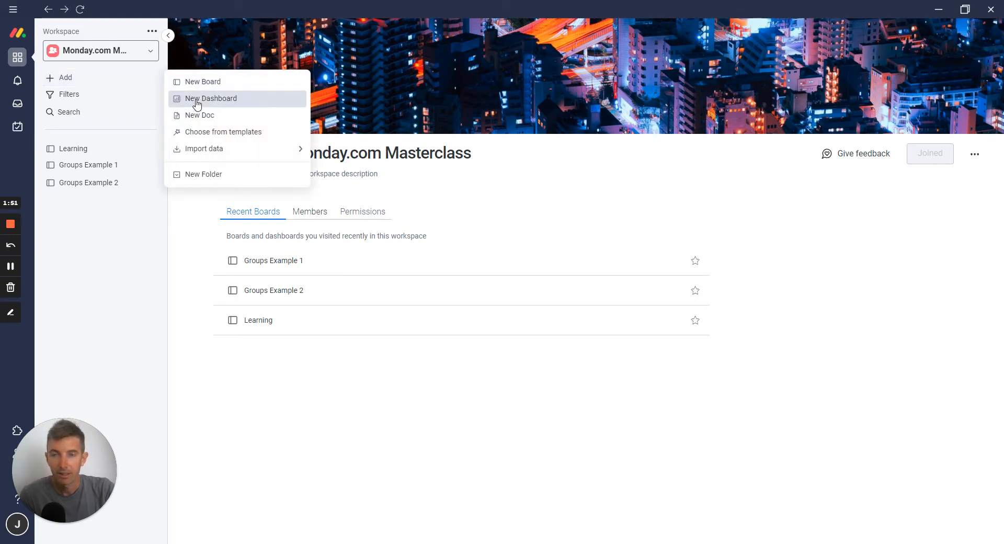
click(197, 105)
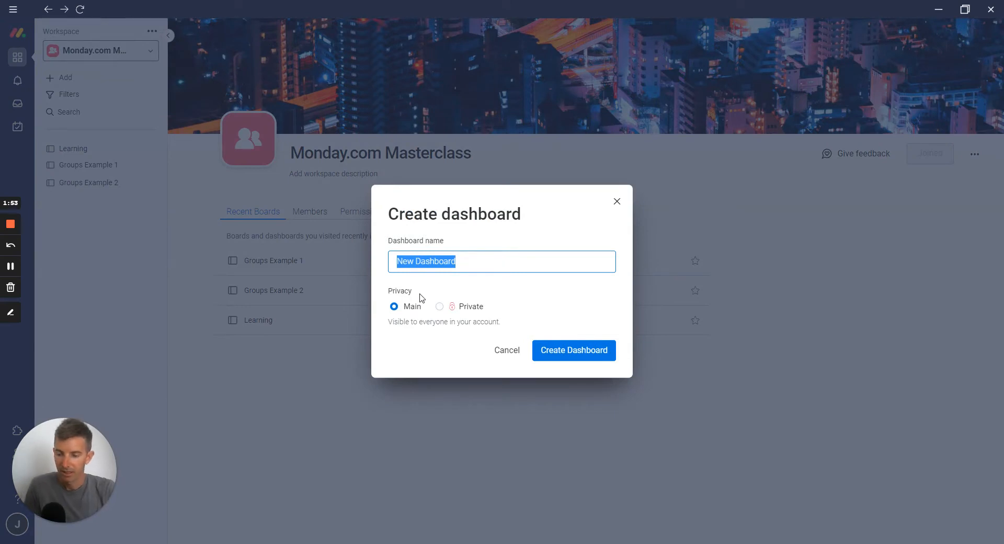
text(Examp)
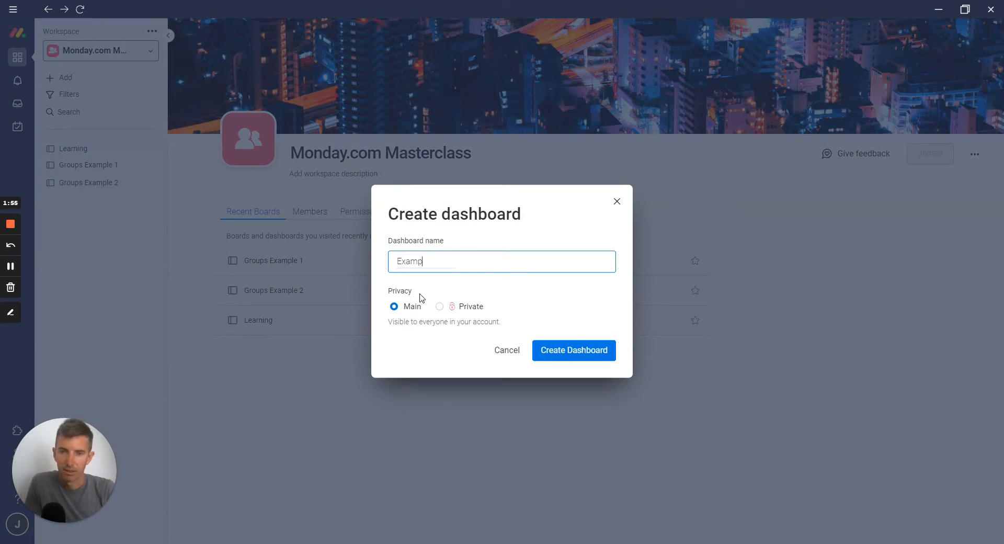
text(le 1)
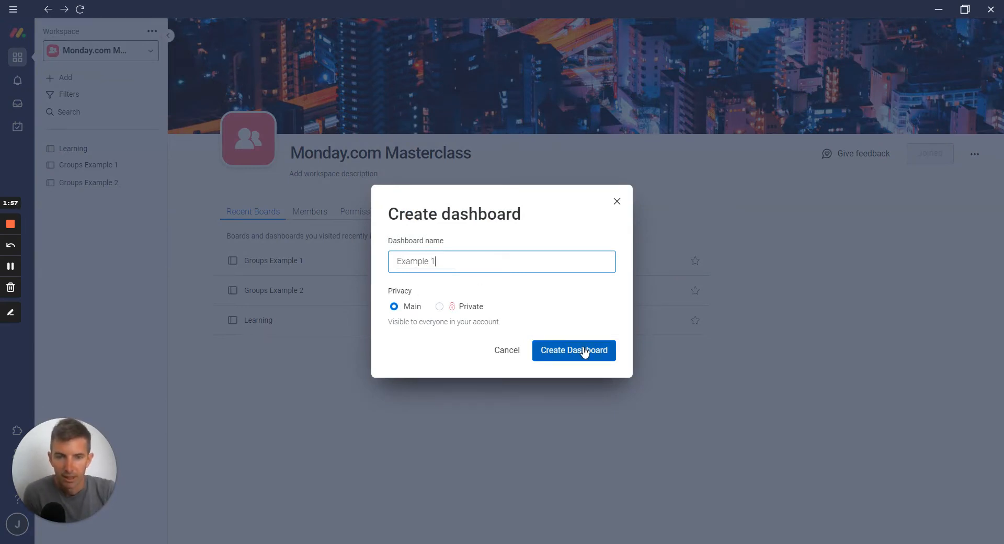
click(585, 352)
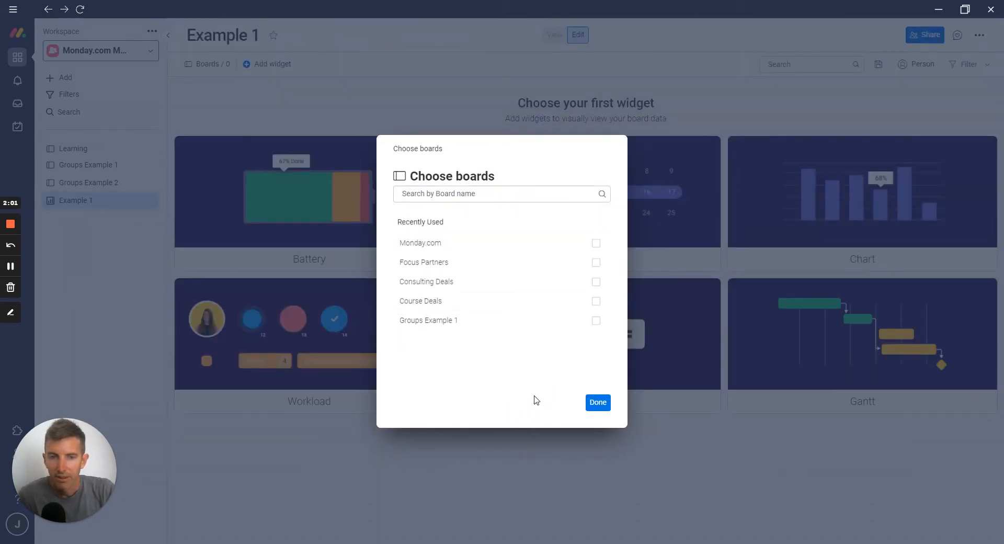
click(597, 403)
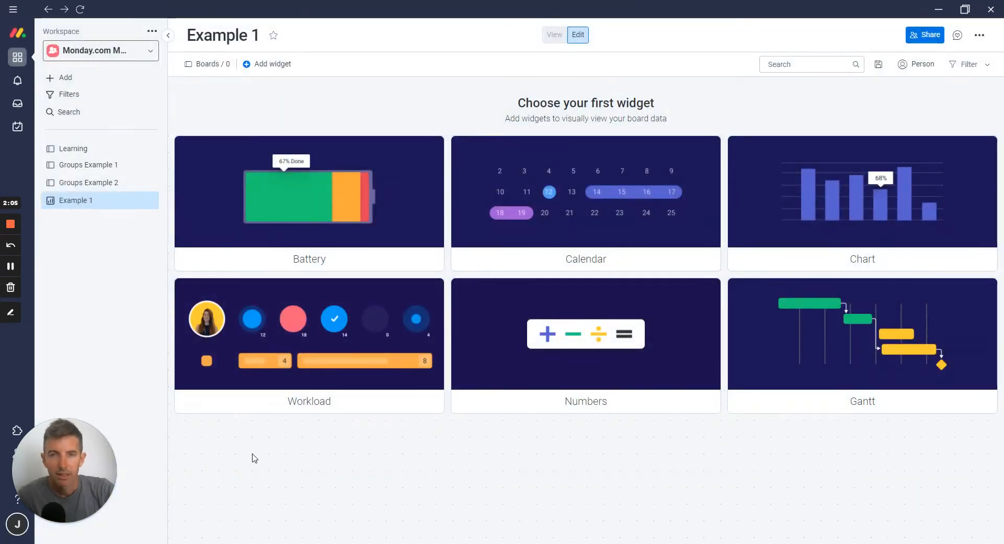
Compare how the Groups Example 1 and Groups Example 2 boards are organized, including the Team label options on Groups Example 2
click(86, 166)
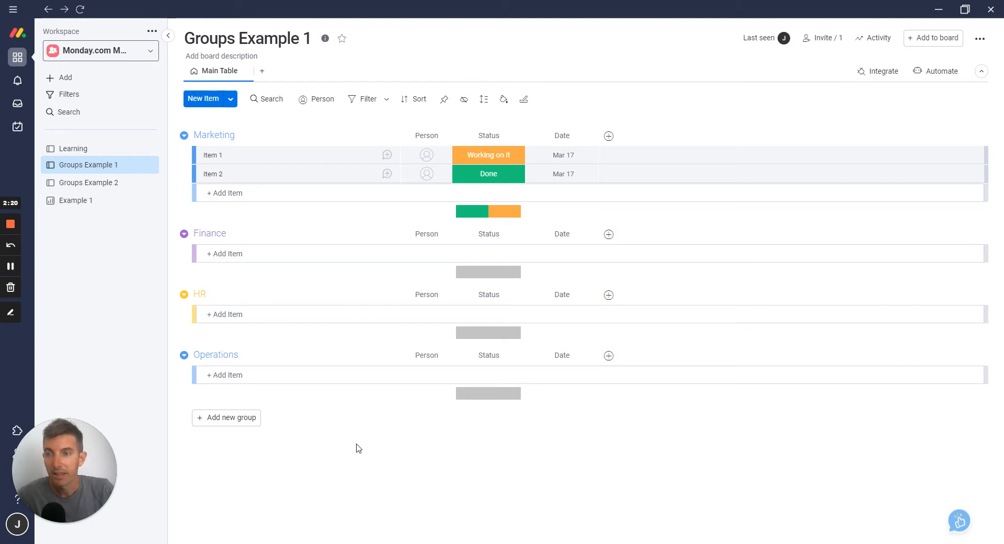
click(104, 184)
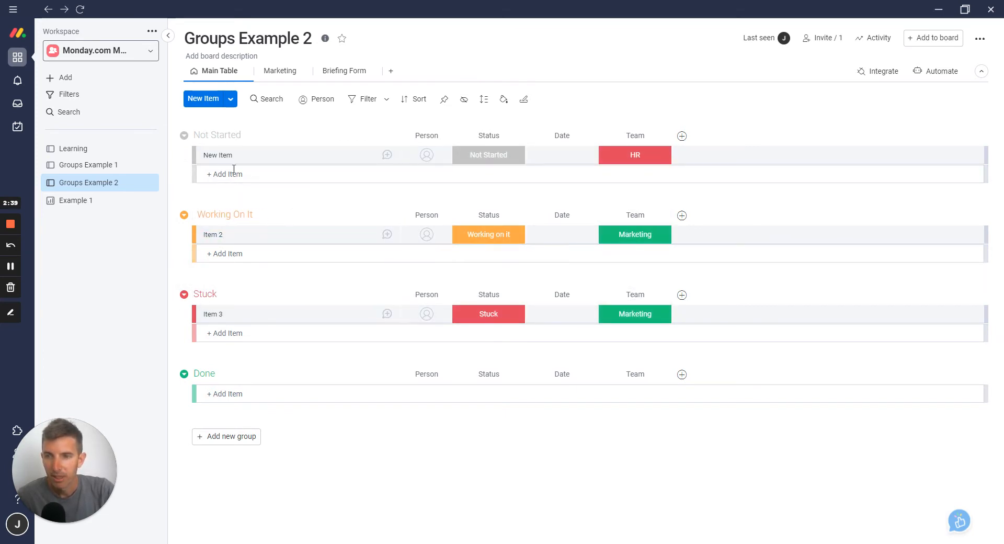
click(635, 157)
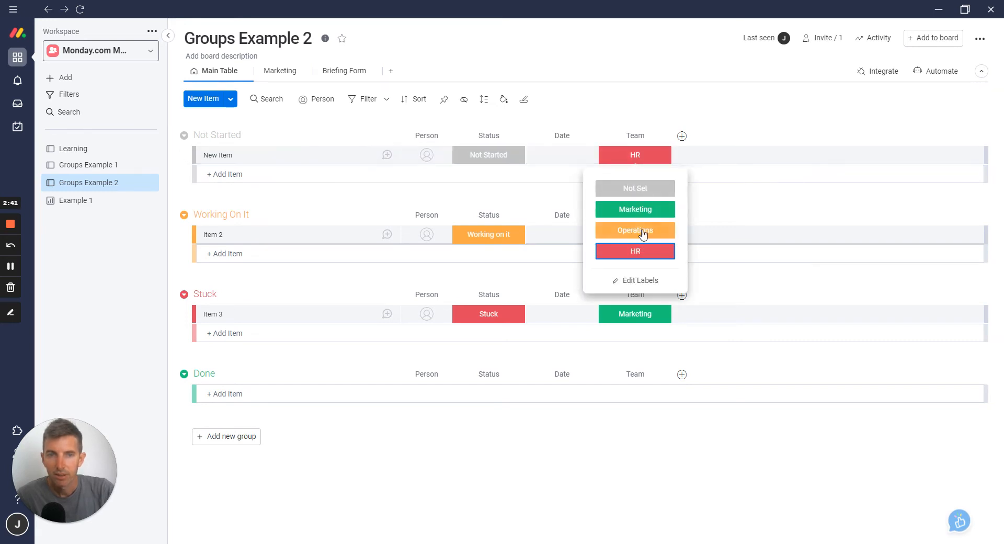
click(601, 107)
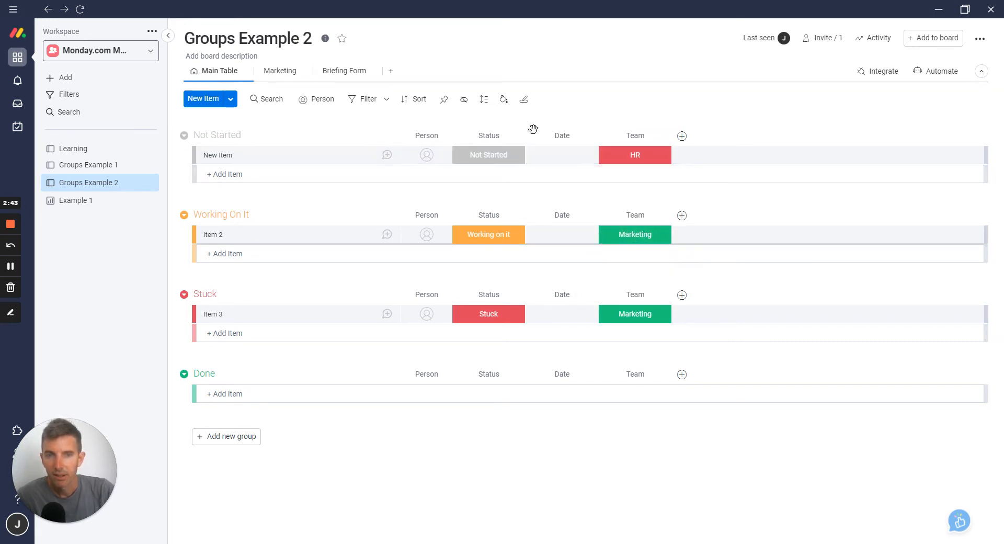
click(131, 170)
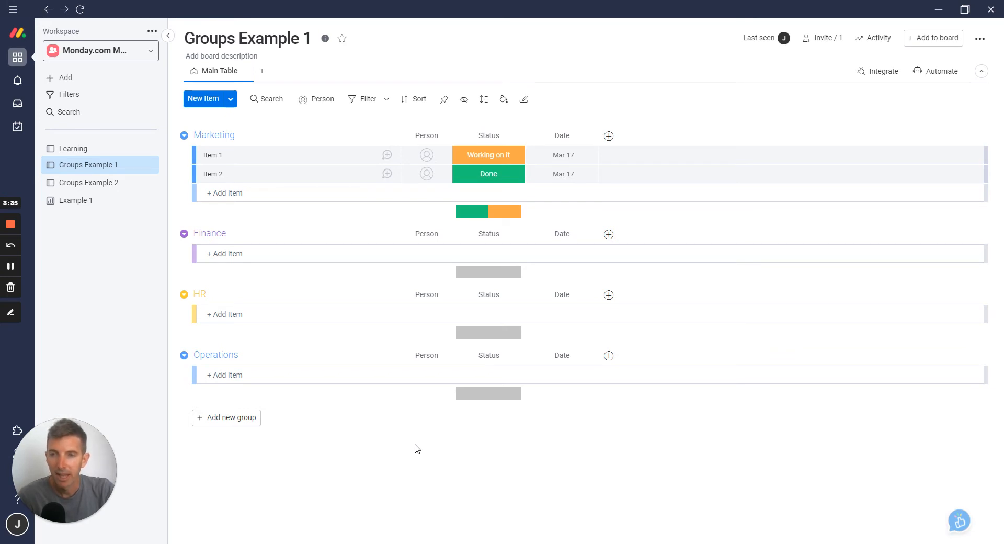
click(81, 187)
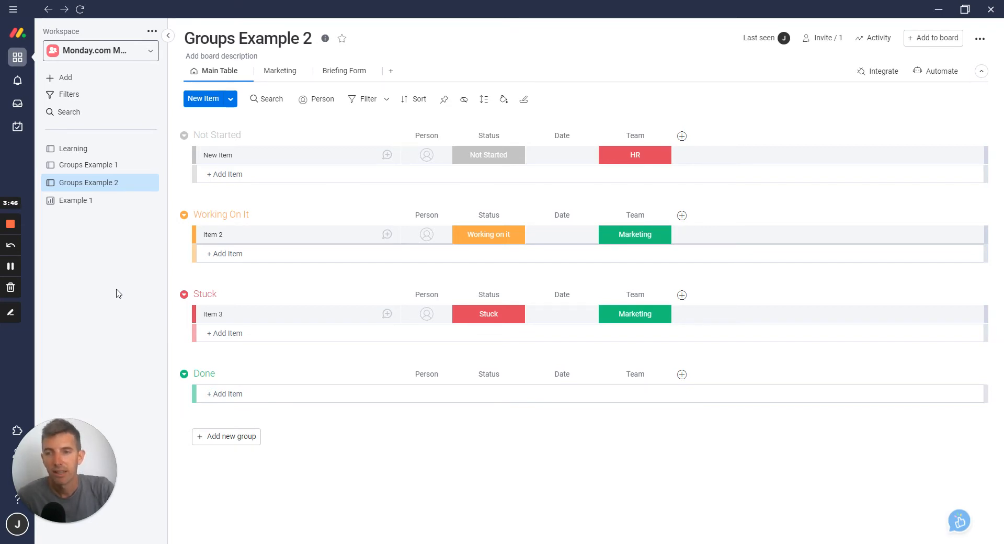
click(87, 167)
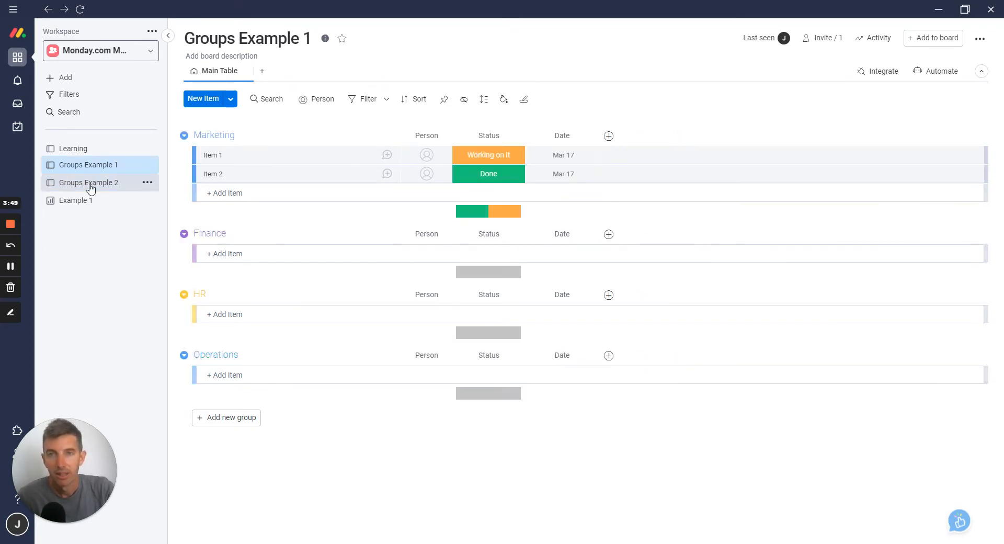
Connect the Groups Example 1 and Groups Example 2 boards to the Example 1 dashboard
click(79, 204)
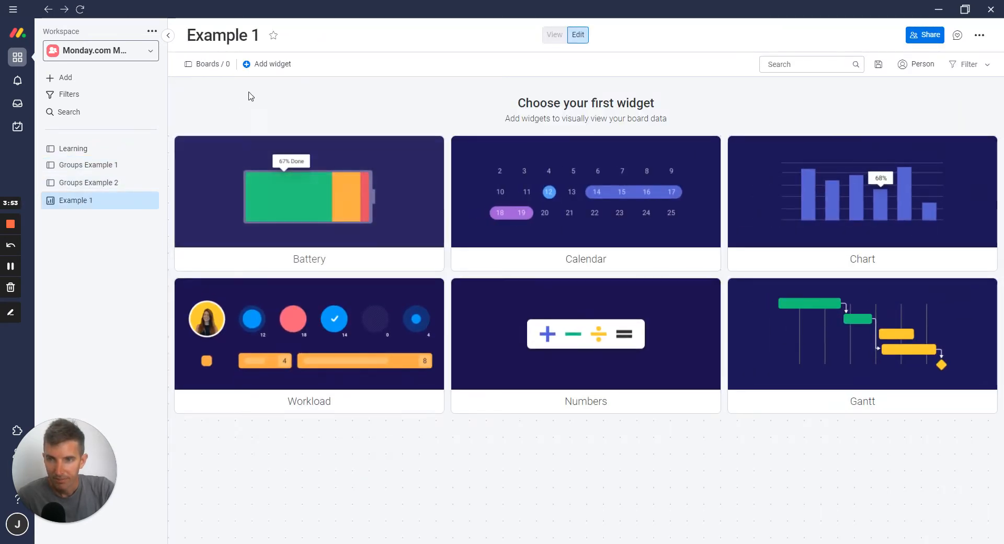
click(208, 65)
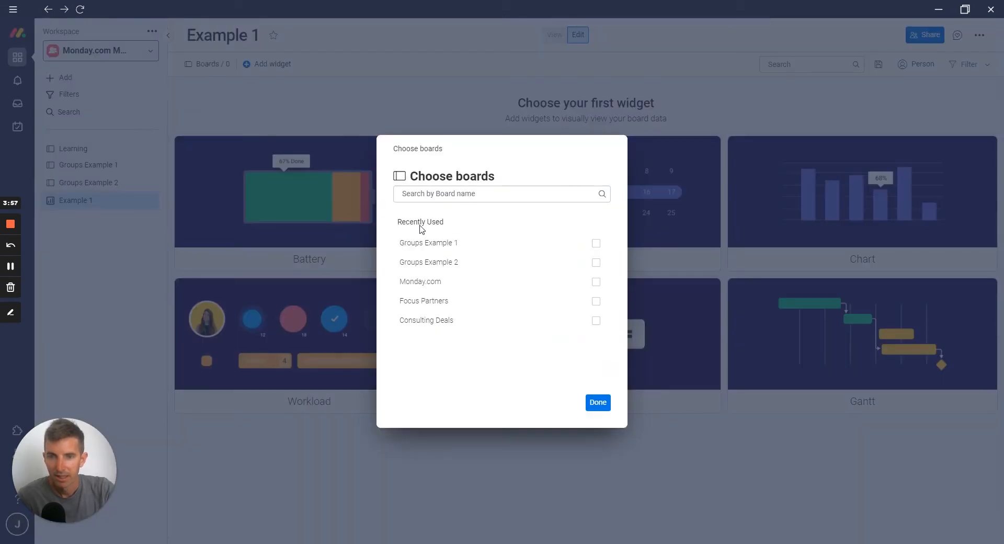
click(595, 244)
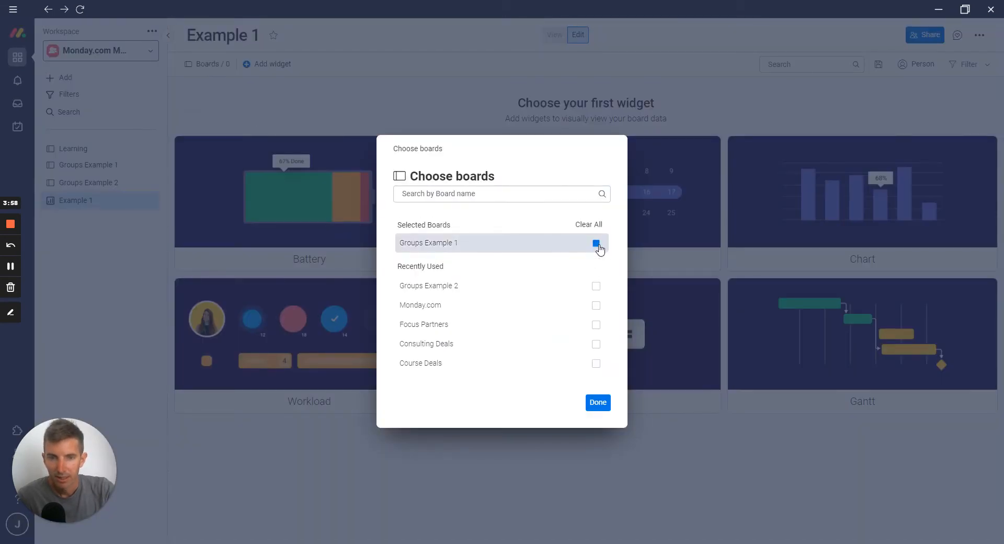
click(595, 285)
click(598, 402)
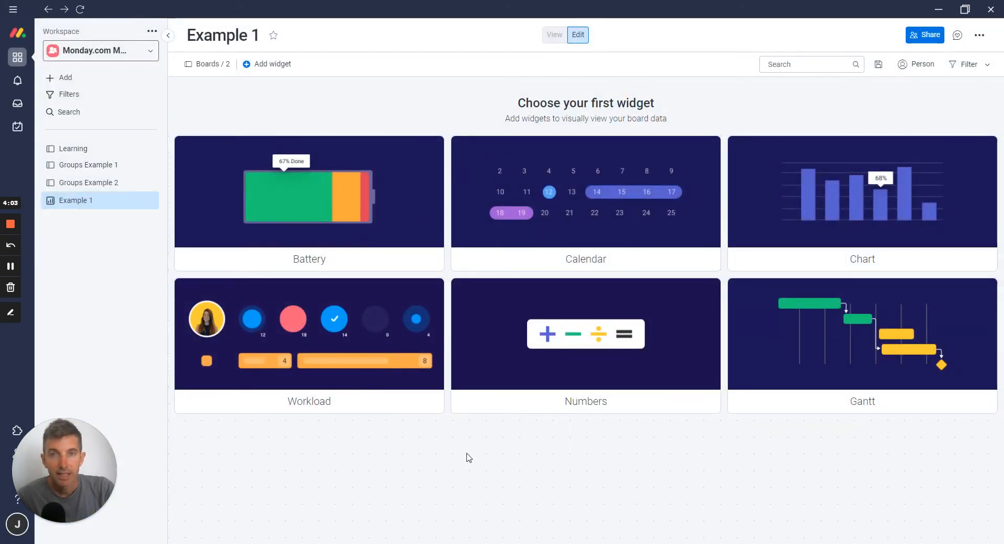
Add a Table widget from the Widgets Center to the dashboard and enlarge it to the full dashboard width
click(272, 66)
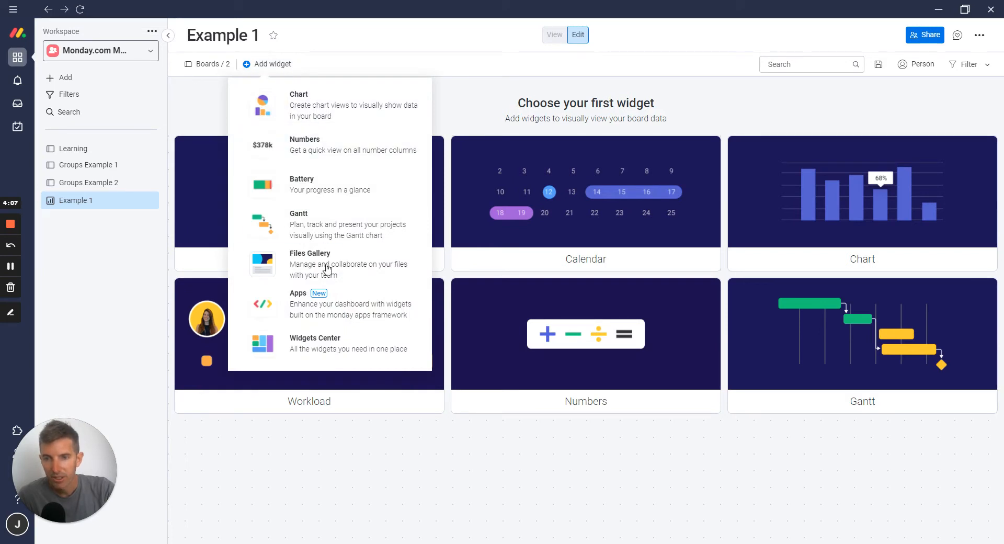
click(319, 353)
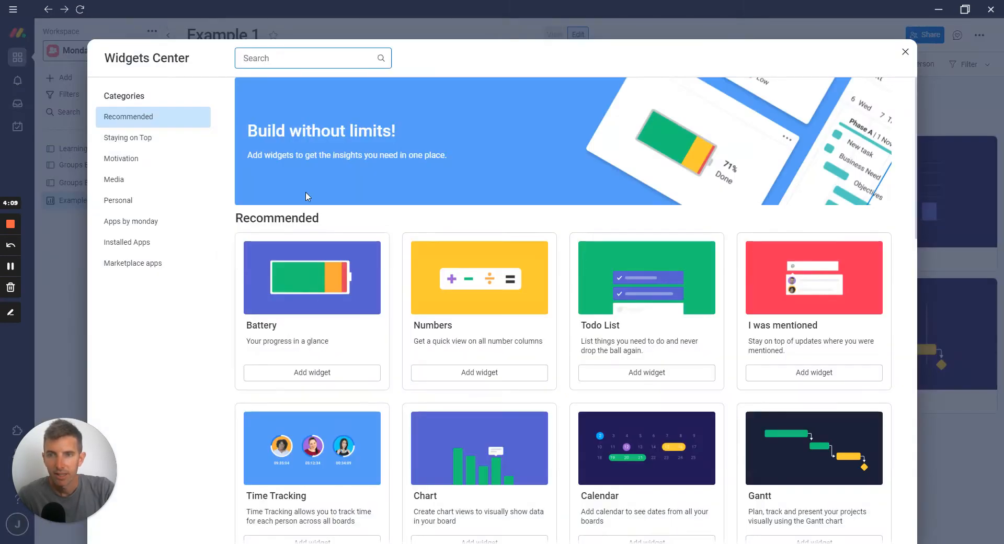
text(ta)
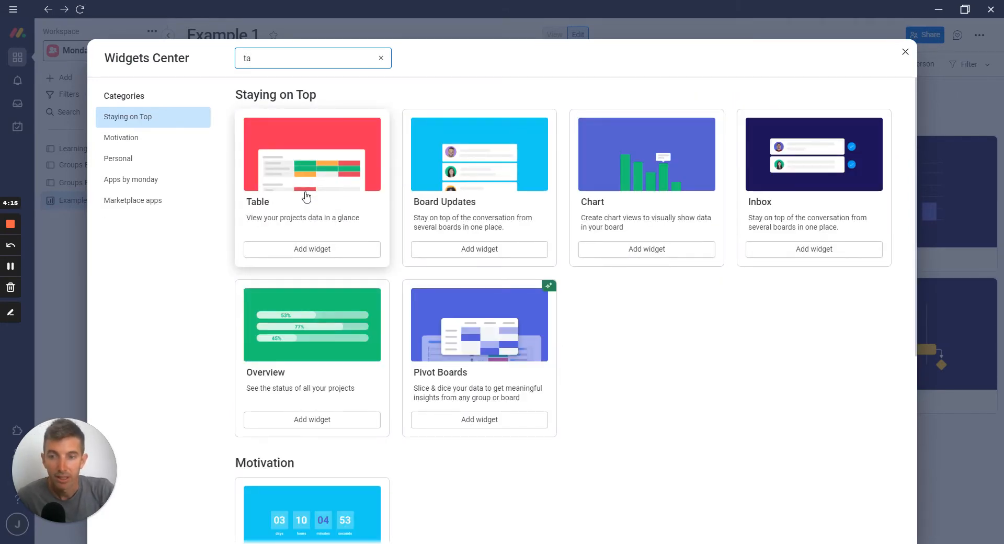
click(306, 196)
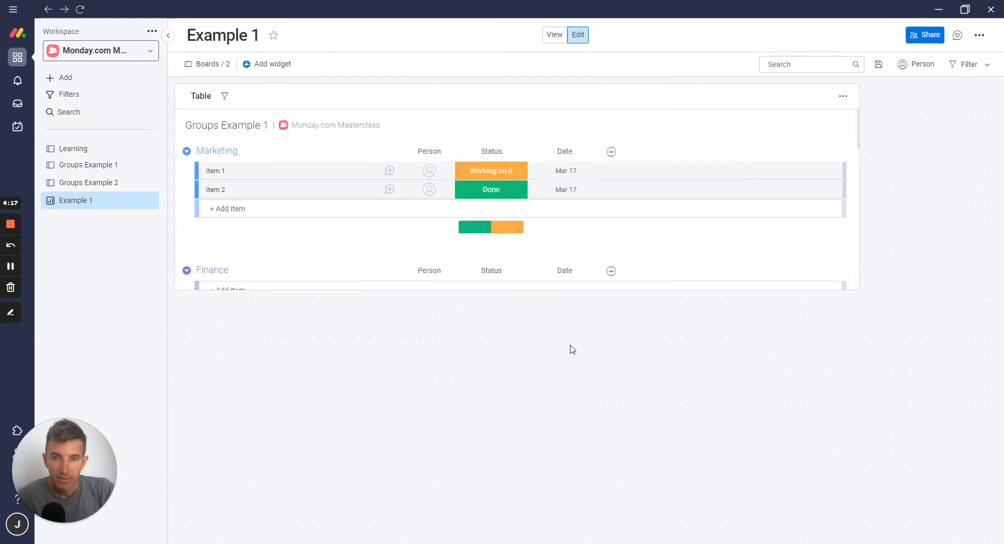
drag(858, 289, 990, 541)
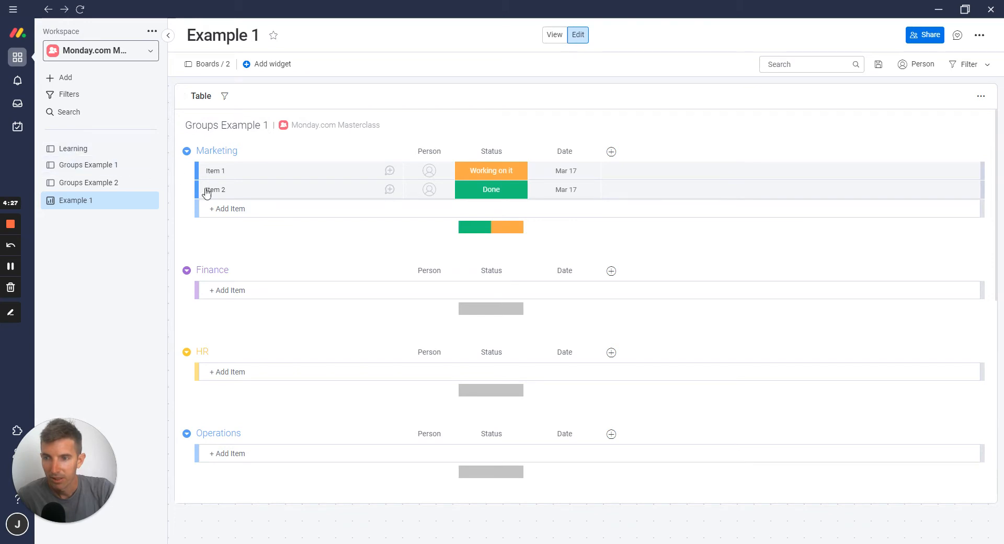
Rename the Table widget to "Marketing Tasks By Big Project"
scroll(206, 193, down, 5)
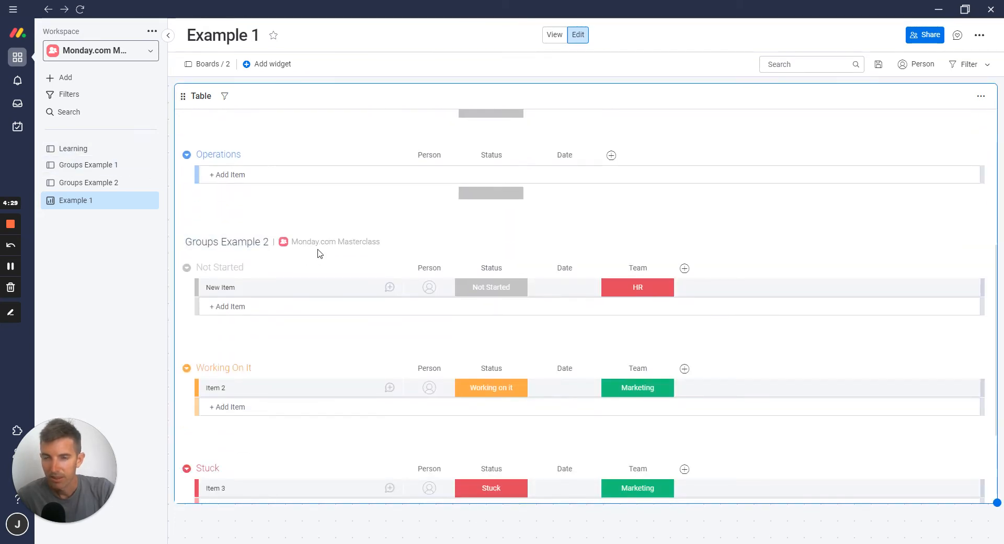
scroll(302, 273, up, 5)
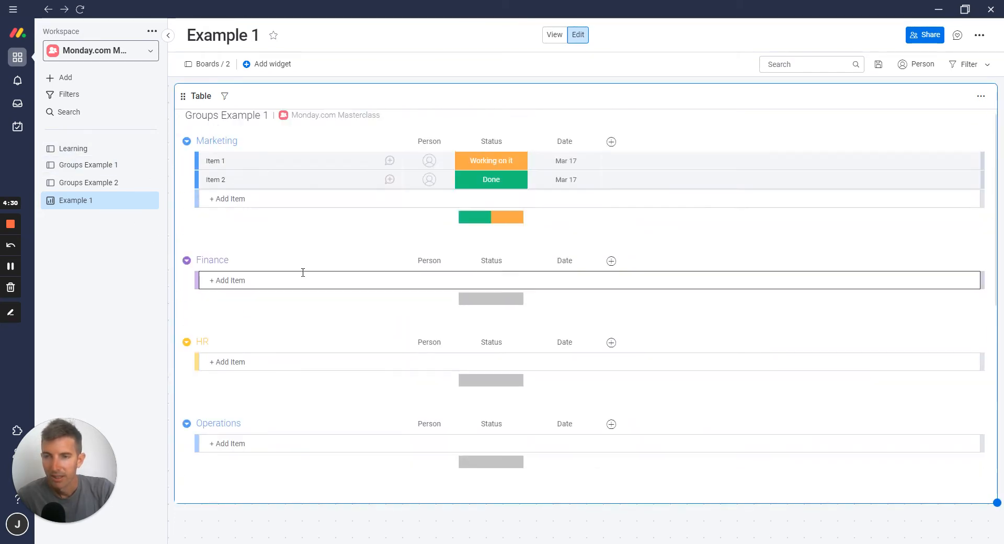
scroll(303, 273, up, 1)
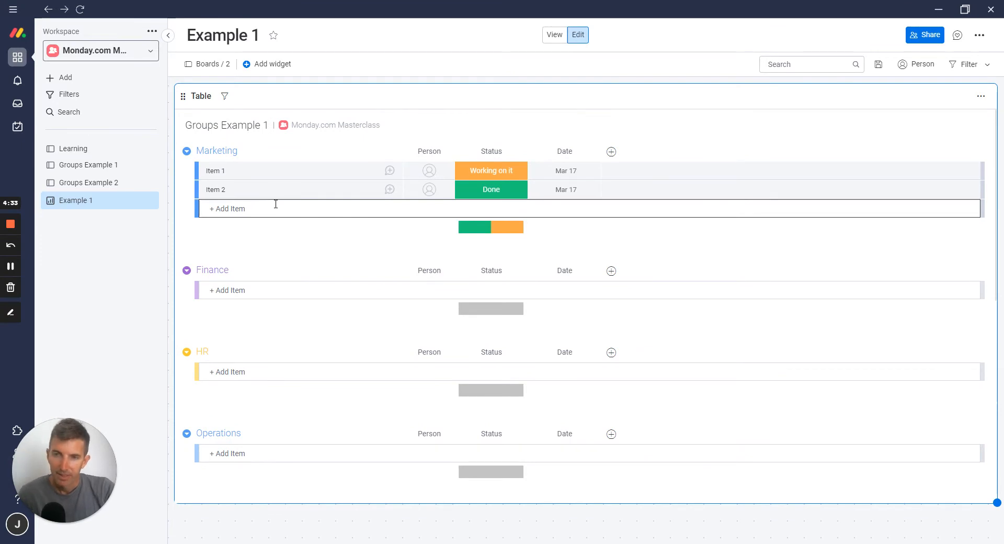
click(209, 96)
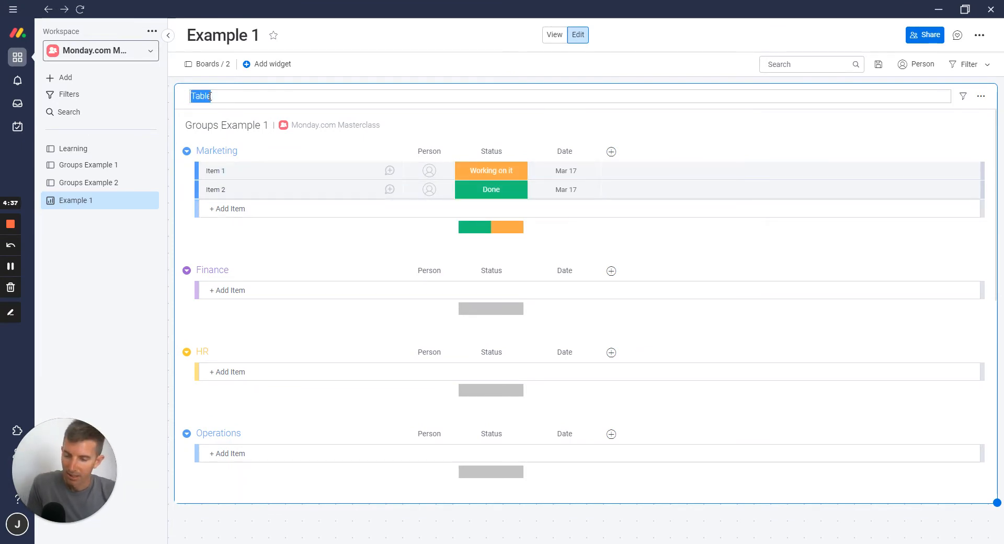
text(Marketing Tasks By)
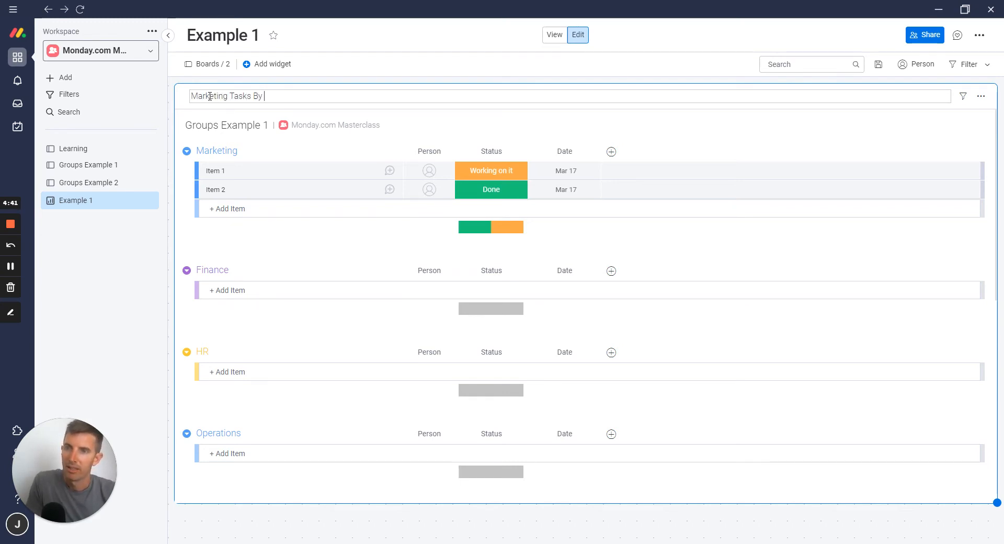
text( Big Proect)
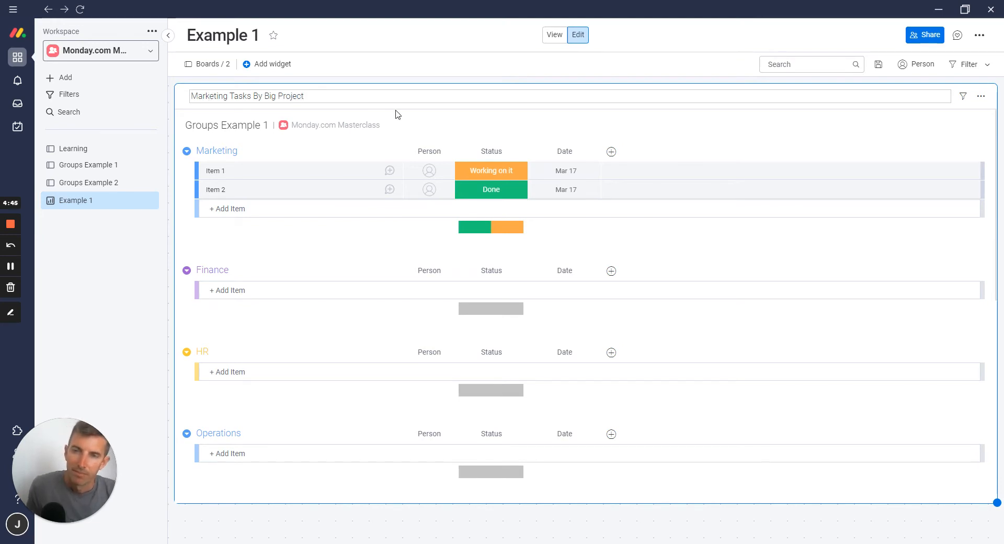
click(458, 117)
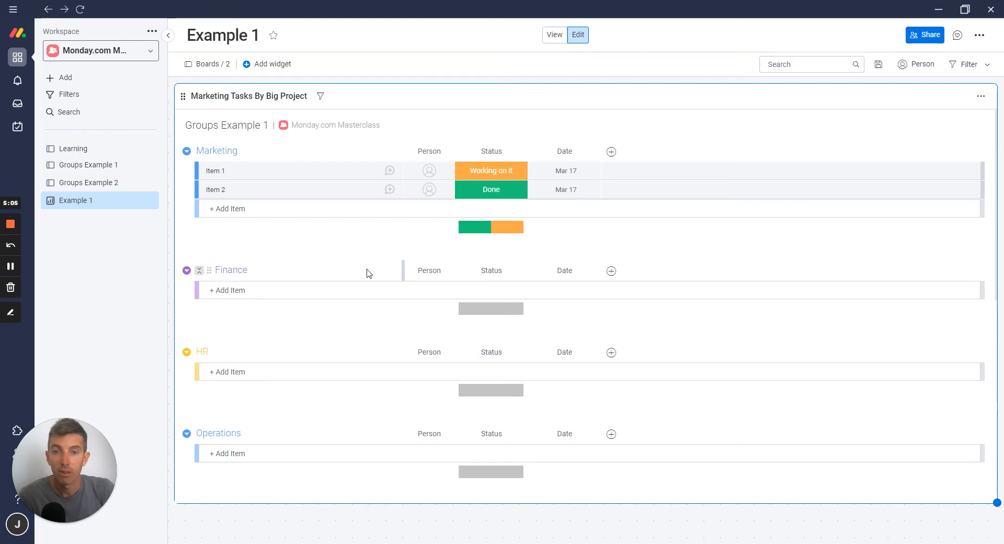
click(320, 96)
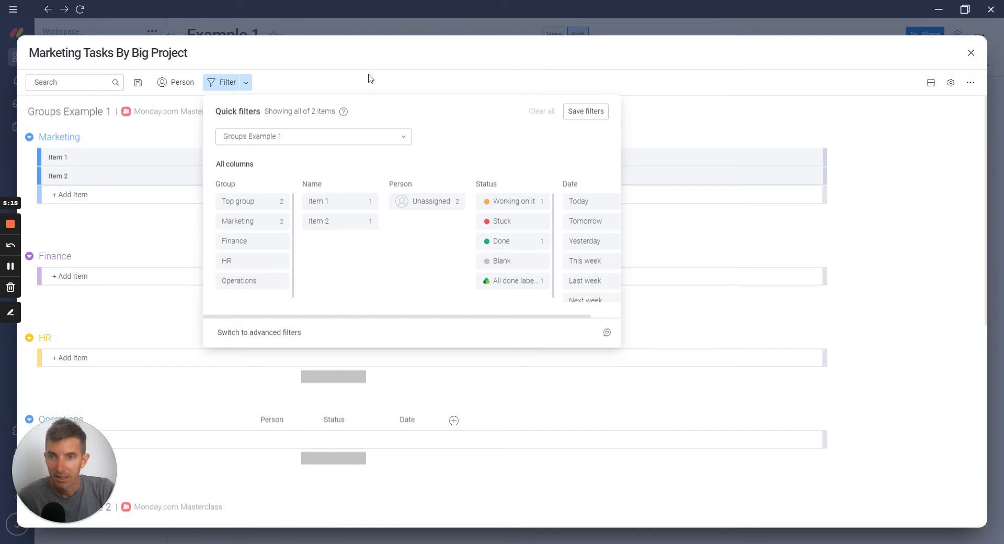
click(829, 90)
click(971, 53)
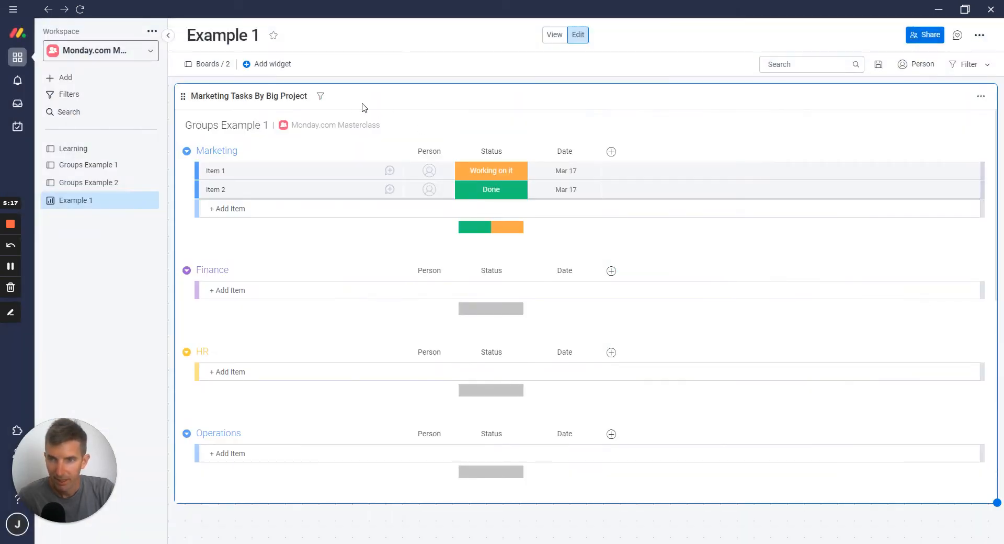
Filter the Marketing Tasks By Big Project widget so Groups Example 1 shows only the Marketing group
click(320, 98)
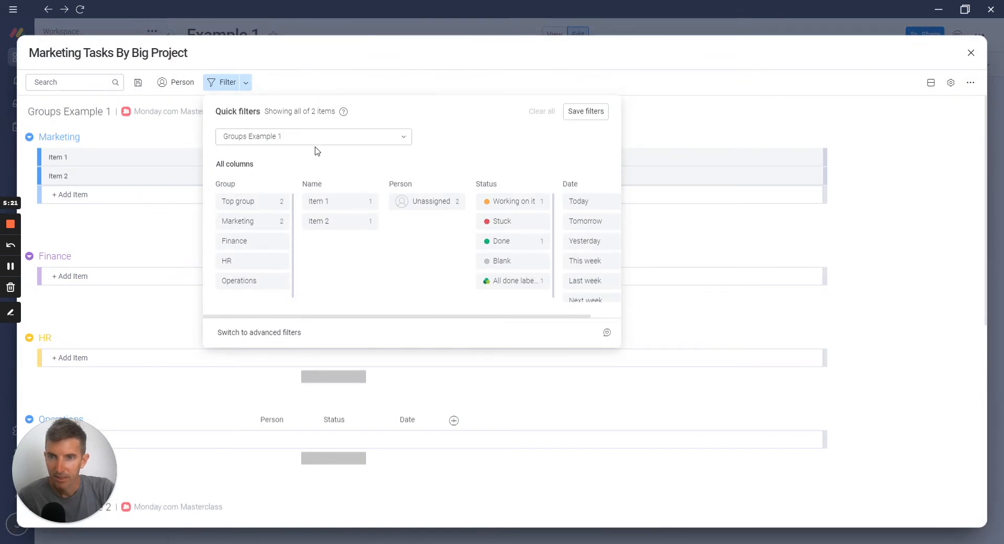
click(307, 138)
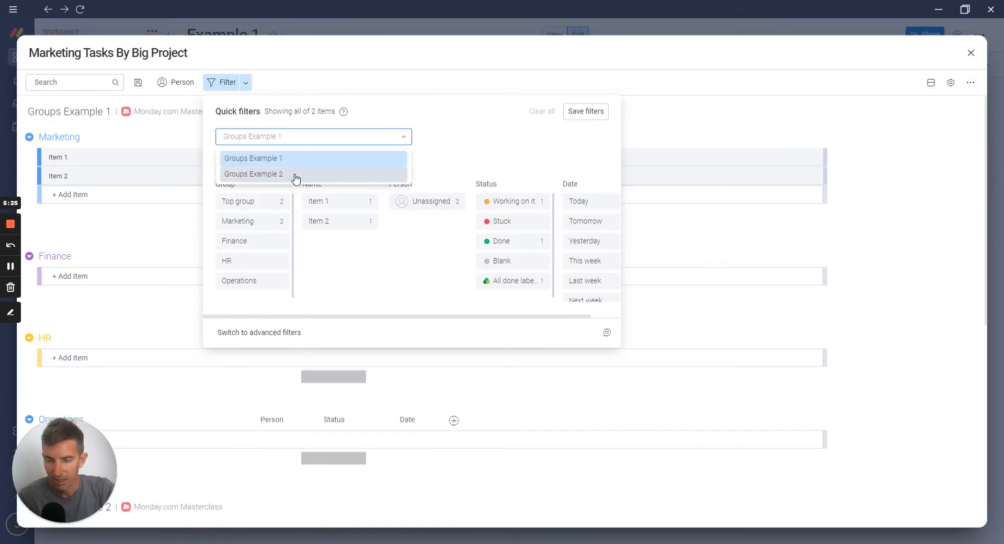
click(469, 150)
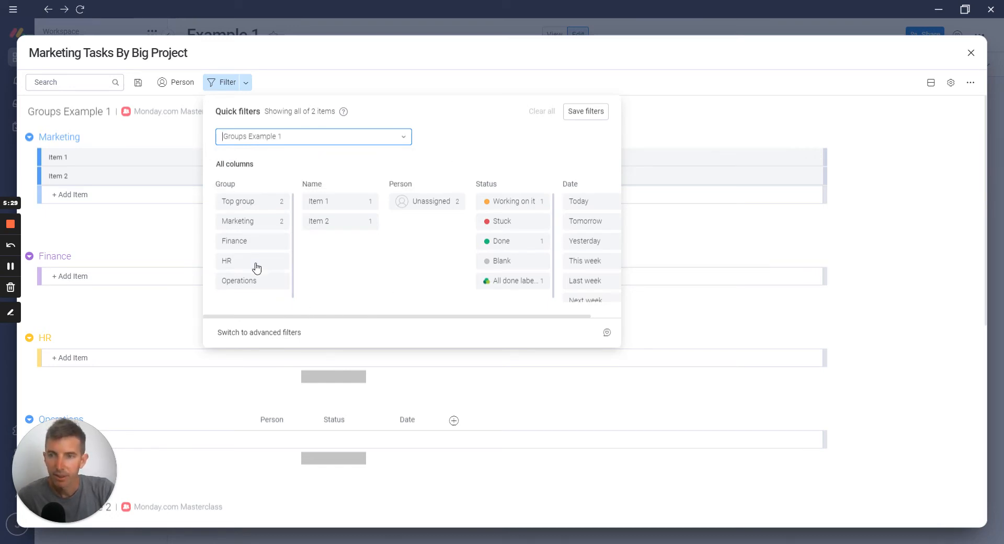
click(246, 220)
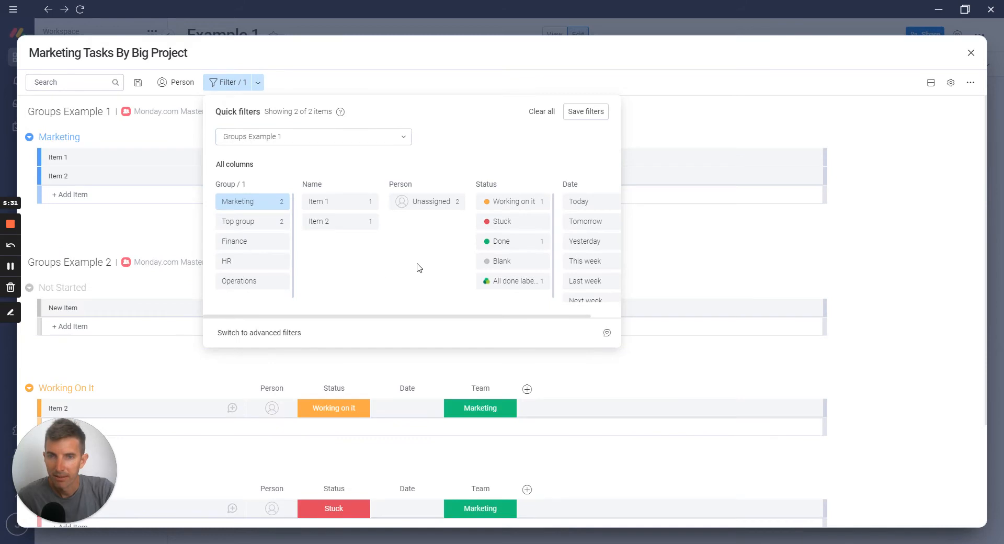
Save the Groups Example 1 filter, and filter Groups Example 2 to the Marketing team with that filter saved too
click(587, 115)
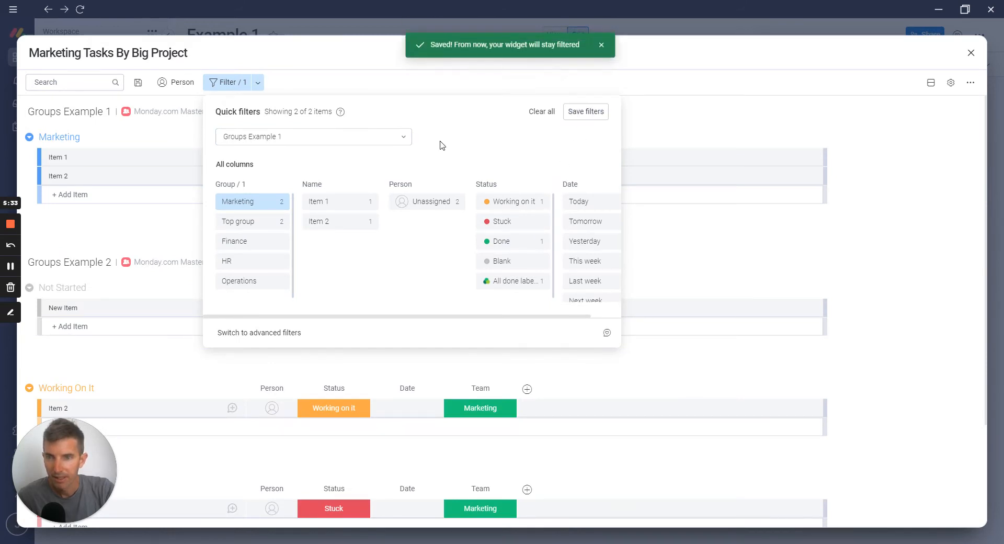
click(370, 140)
click(314, 175)
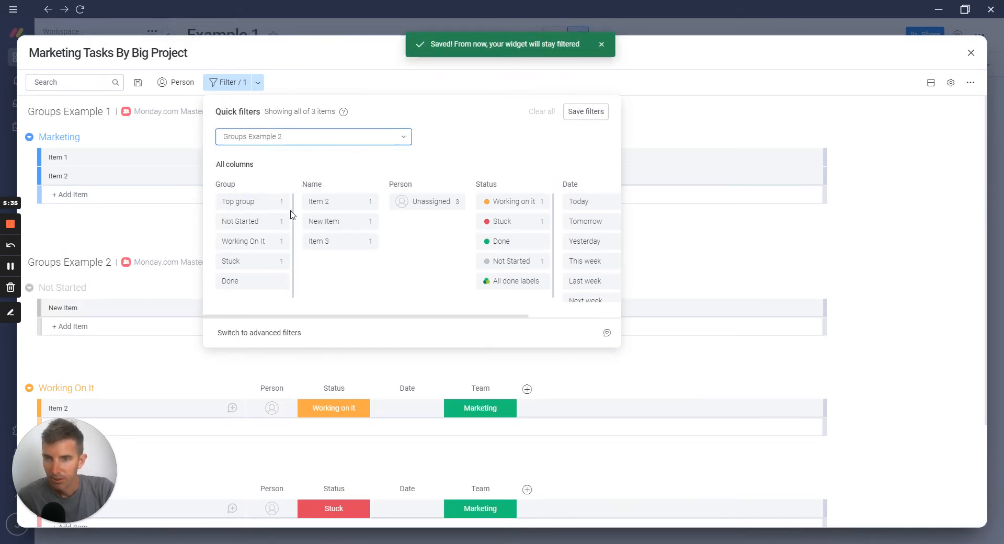
drag(322, 317, 419, 320)
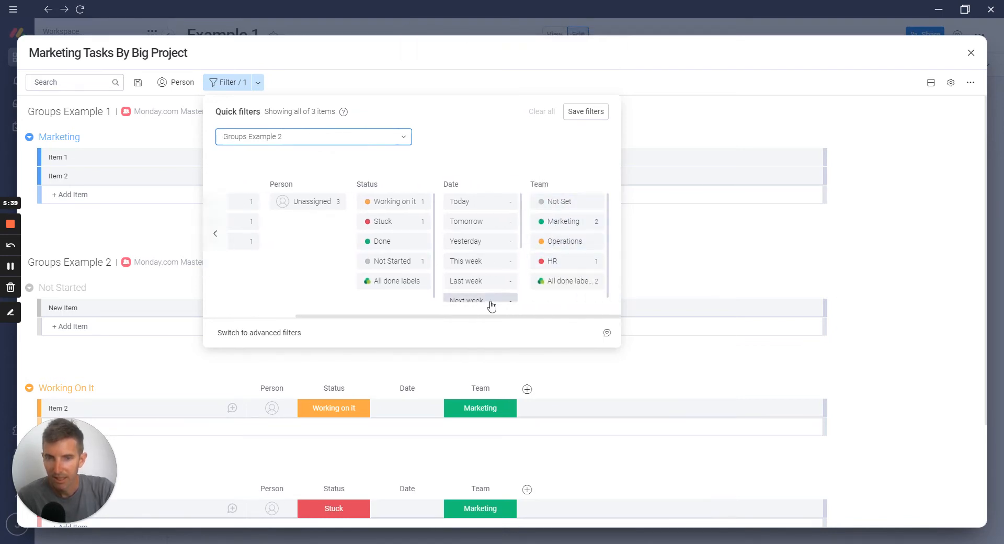
click(557, 221)
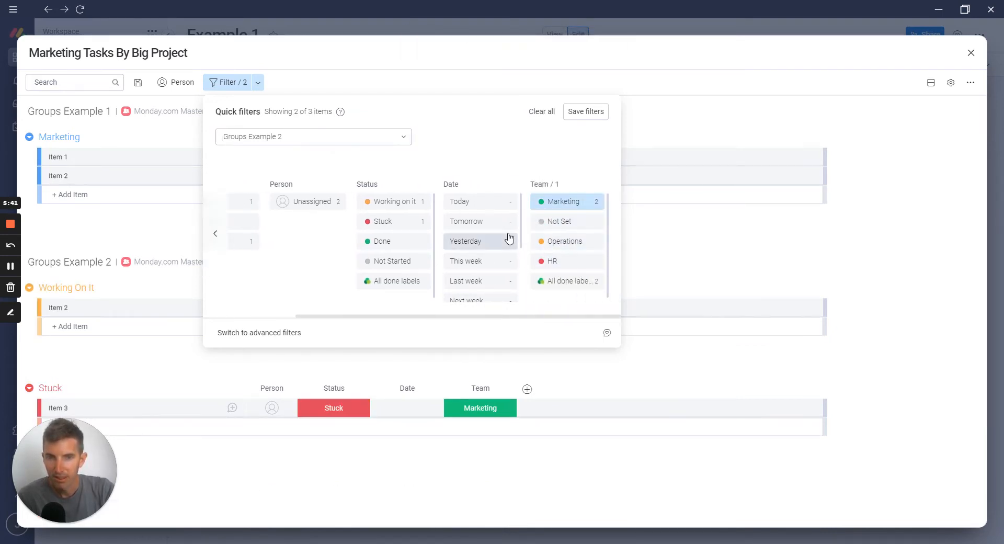
click(577, 116)
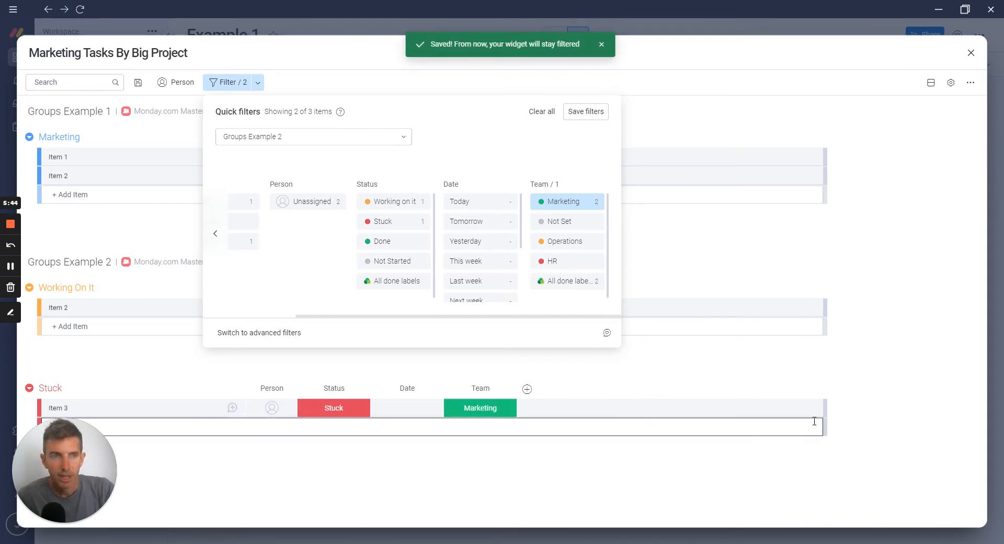
click(971, 53)
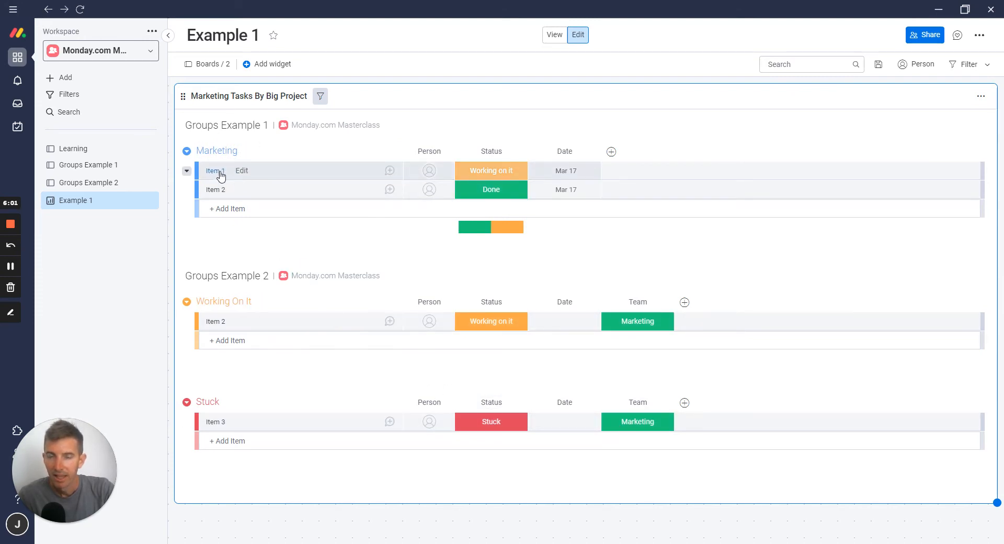
Set the status of Item 1 in the Marketing group to Stuck and check the change on the Groups Example 1 board
click(490, 178)
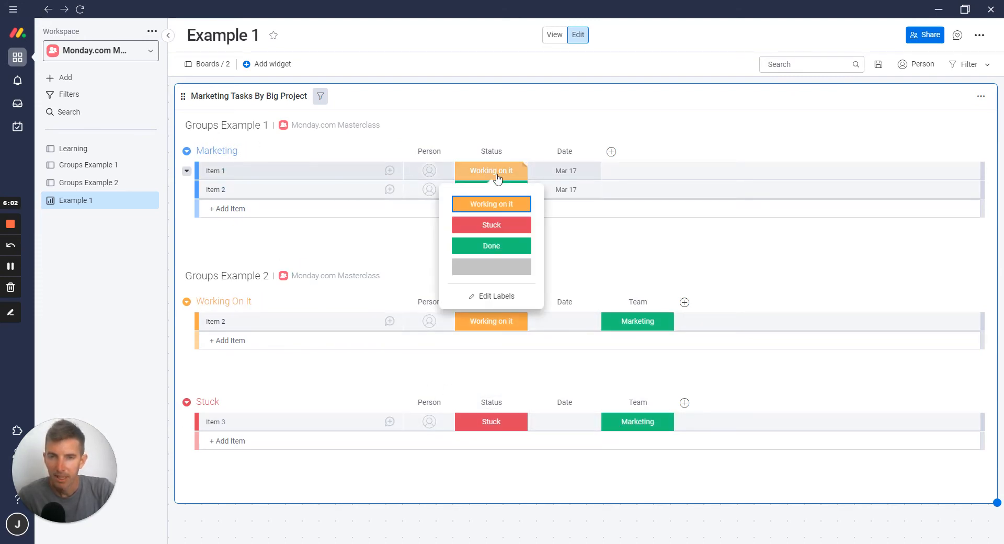
click(493, 227)
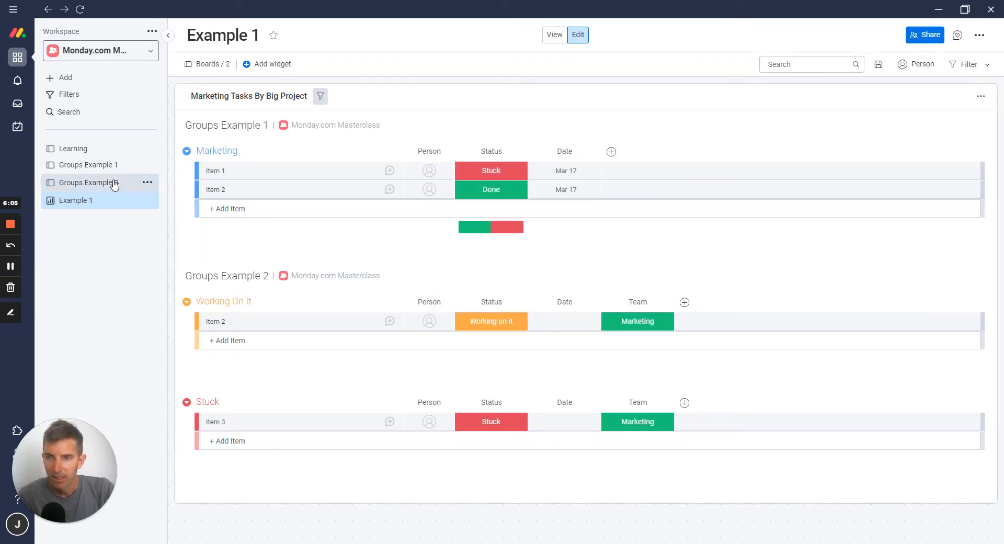
click(101, 166)
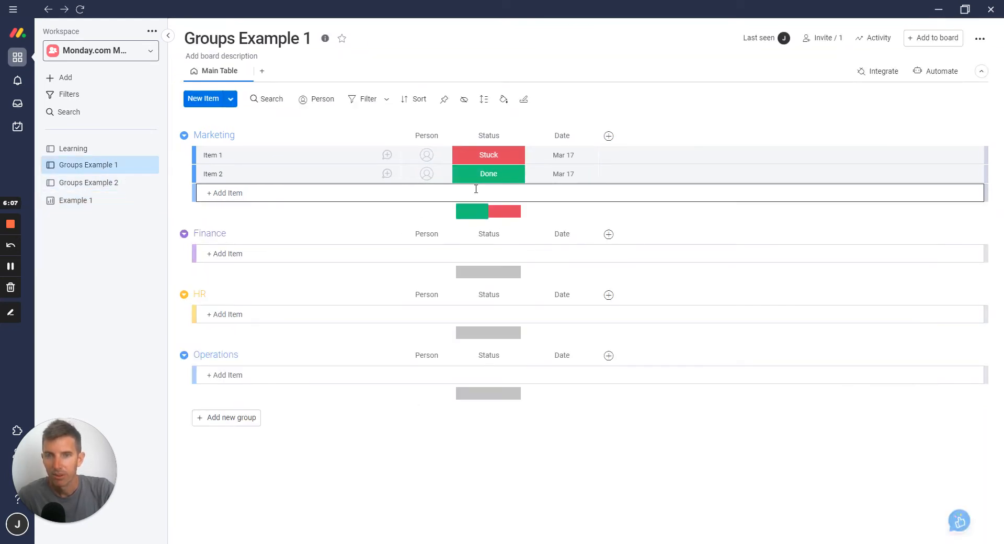
click(84, 200)
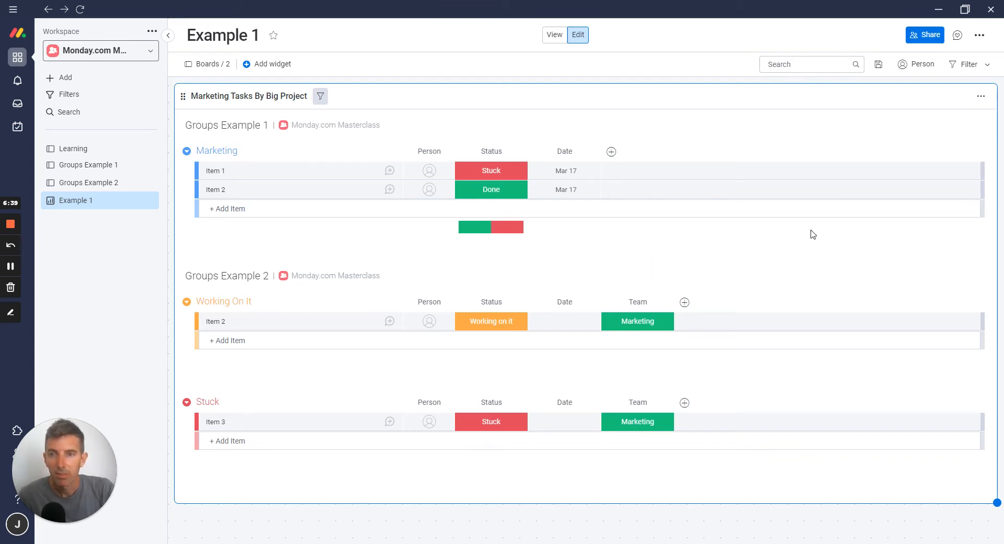
Hide the Person column of Groups Example 1 and the Date column of Groups Example 2 in the Marketing Tasks By Big Project widget
click(982, 93)
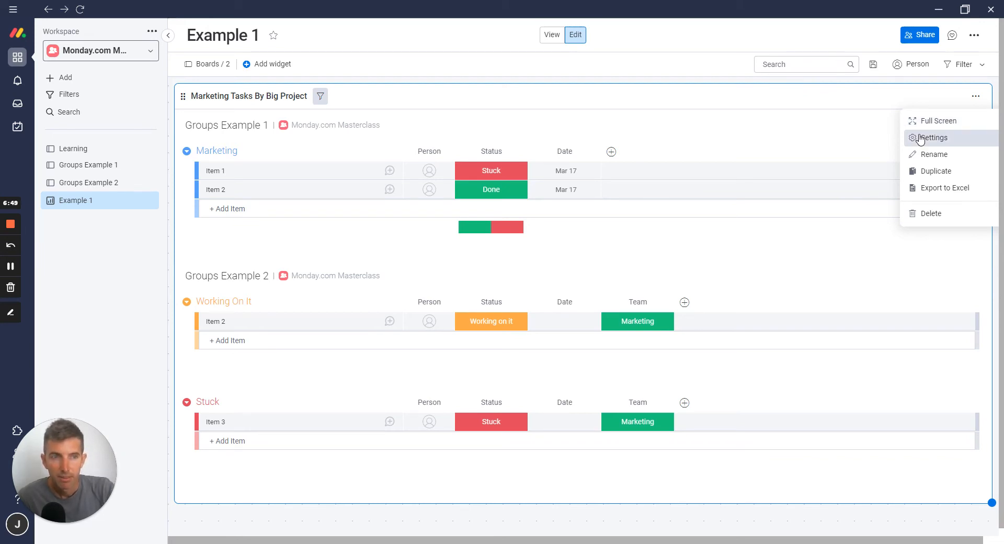
click(787, 129)
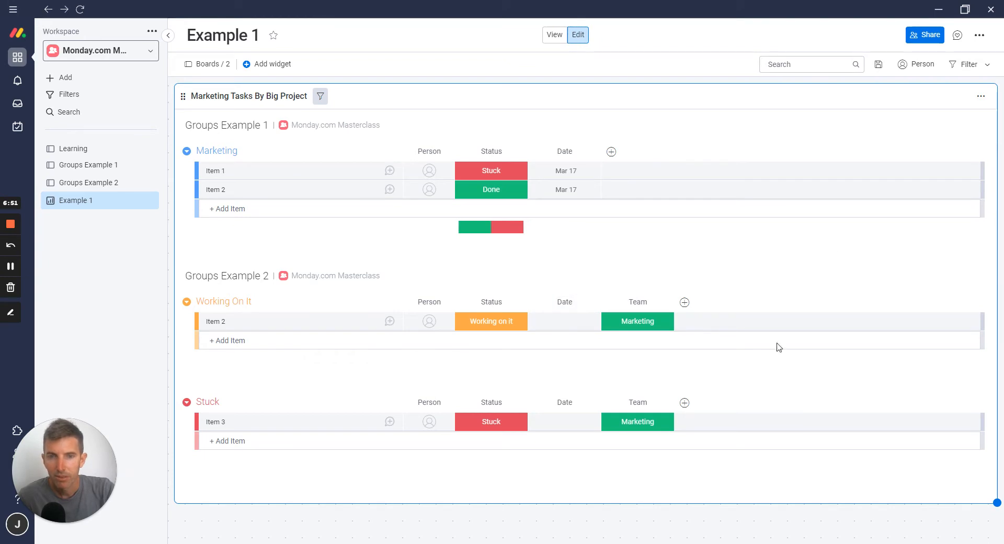
click(979, 98)
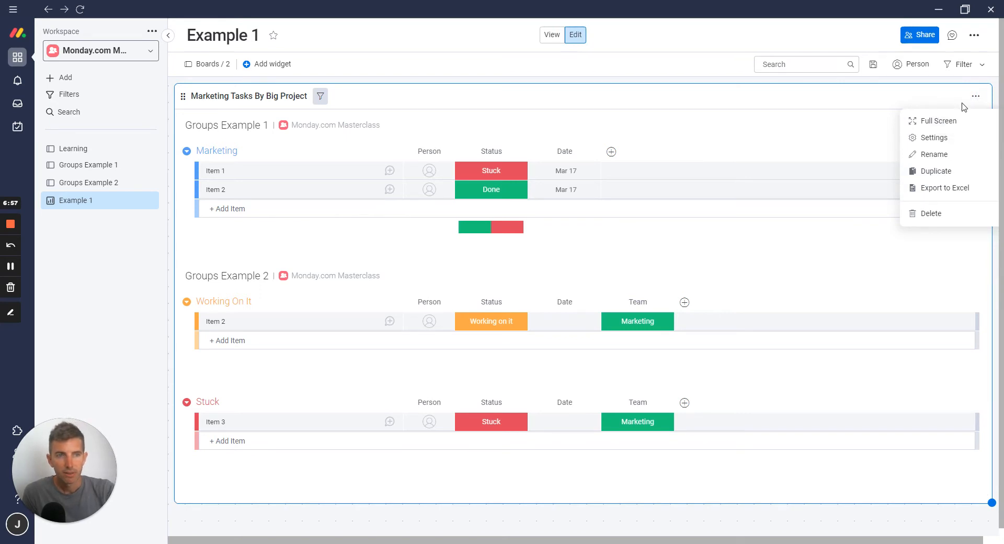
click(934, 138)
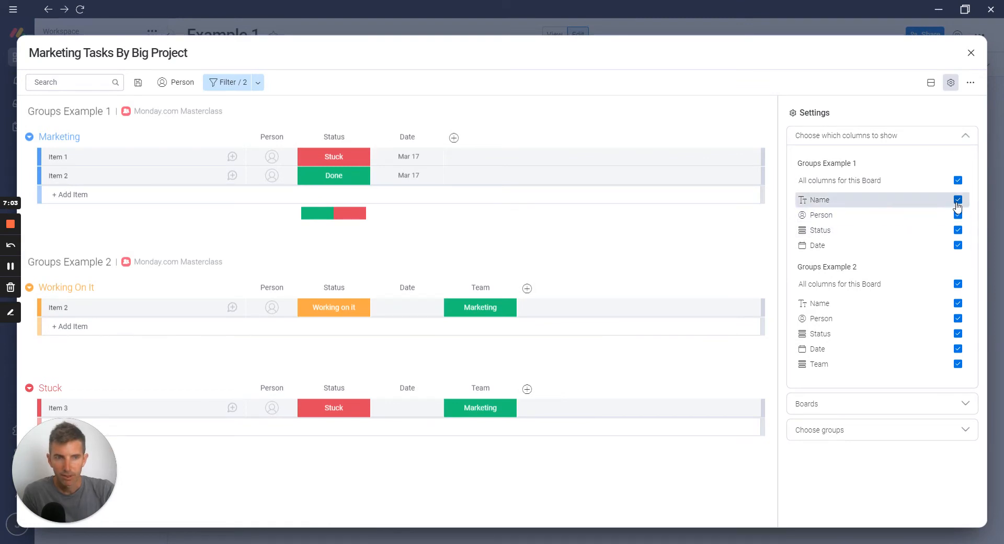
click(957, 200)
click(957, 201)
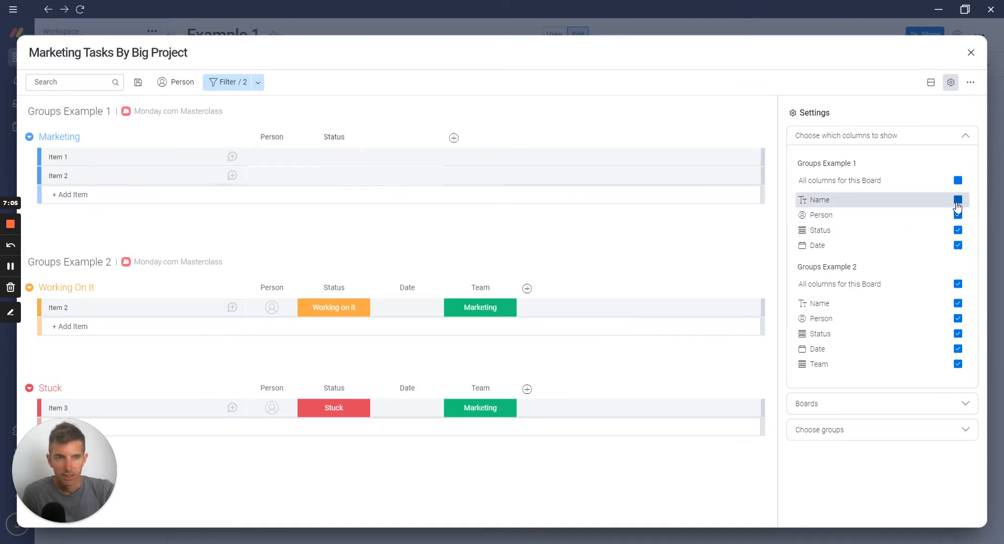
click(958, 216)
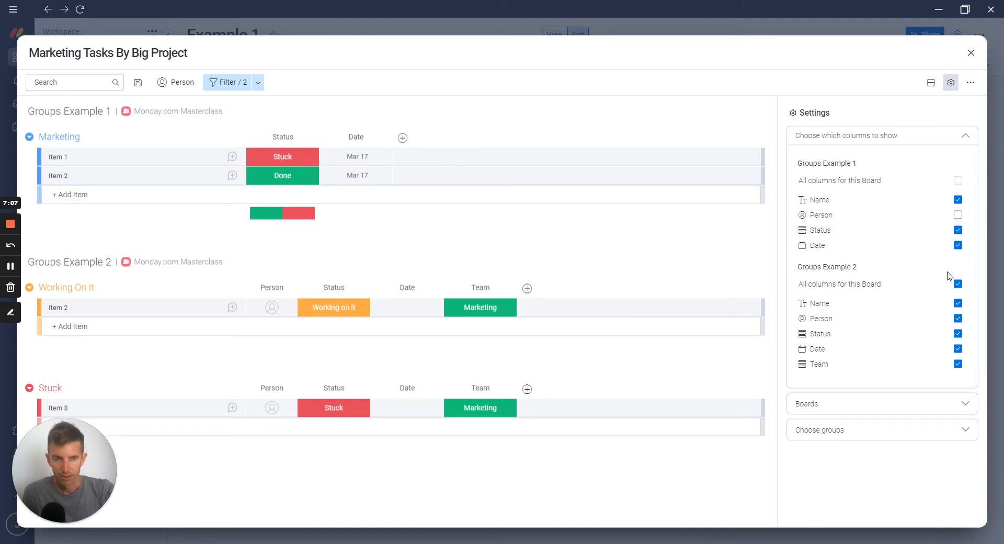
click(958, 349)
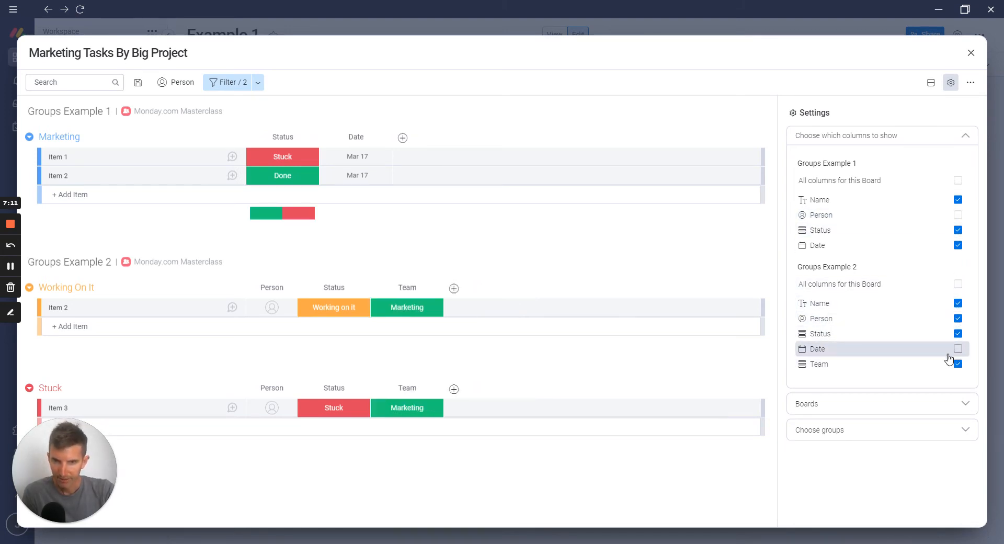
click(971, 53)
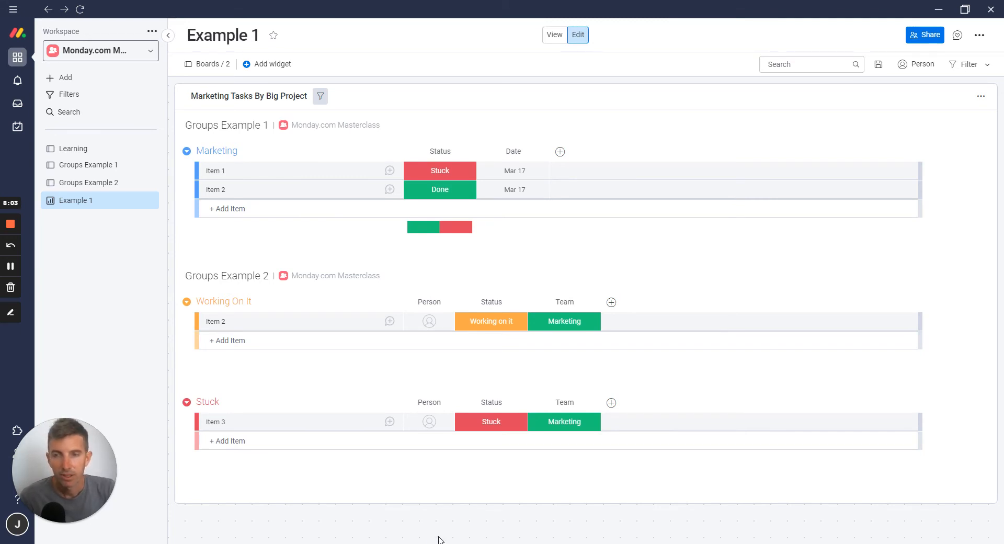
Create a new dashboard named "Example 2" with Main privacy in the workspace
click(90, 82)
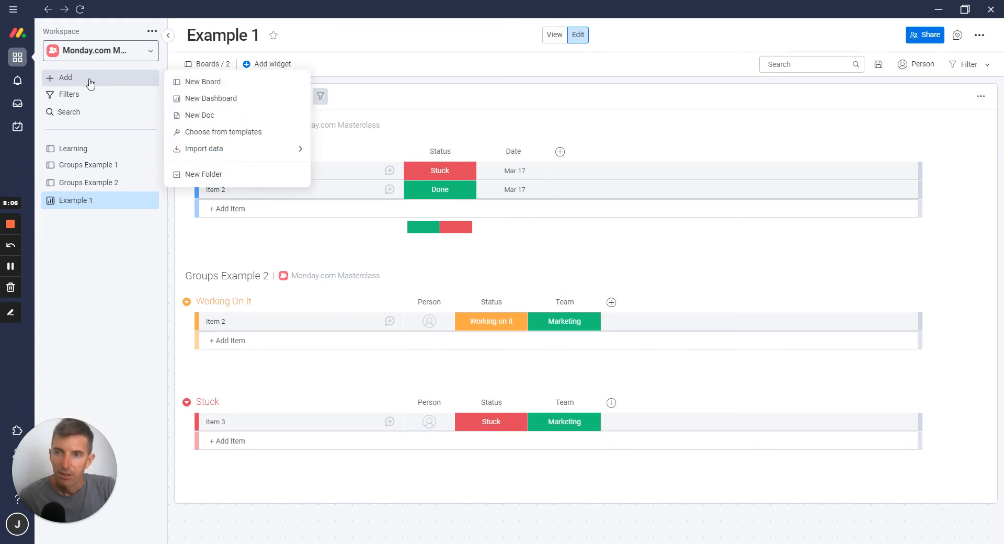
click(209, 98)
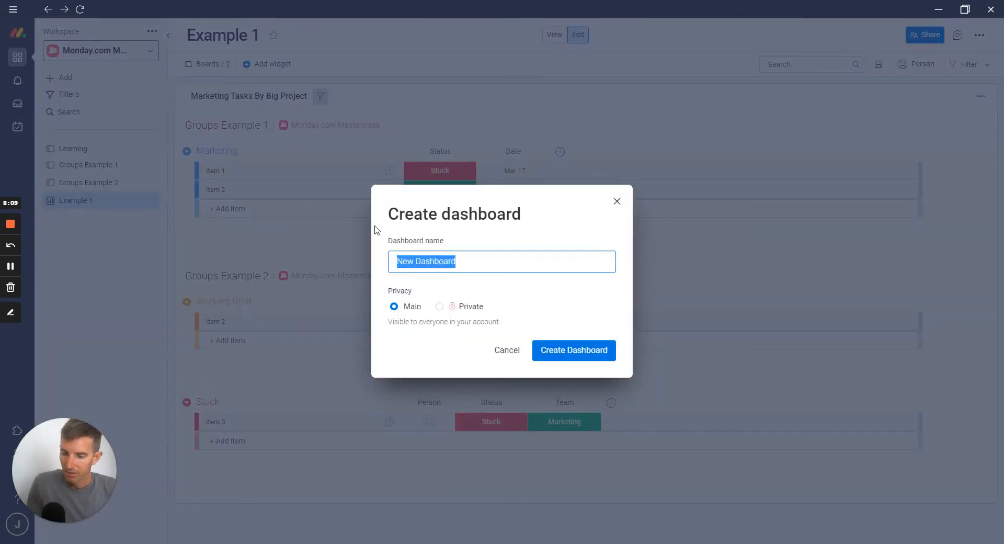
text(Example 2)
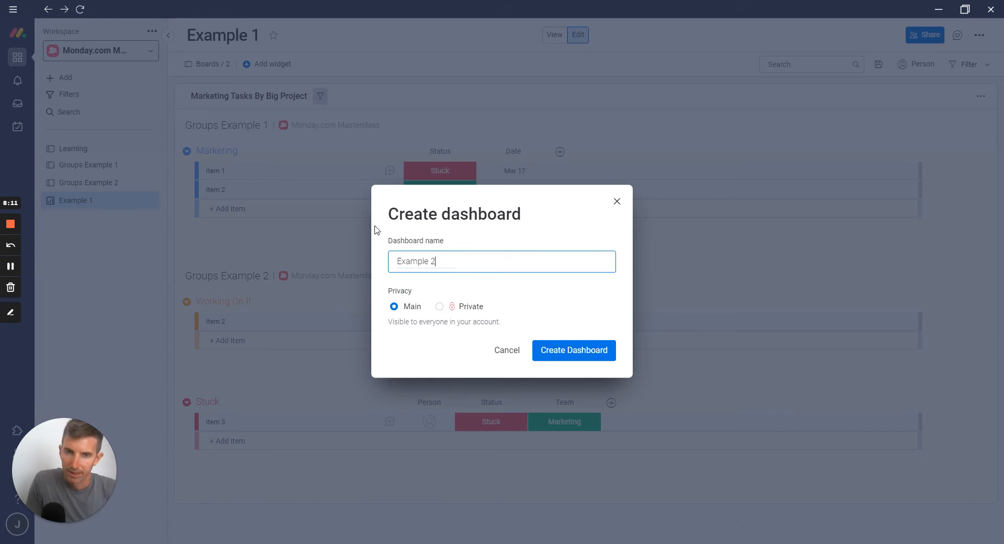
click(575, 350)
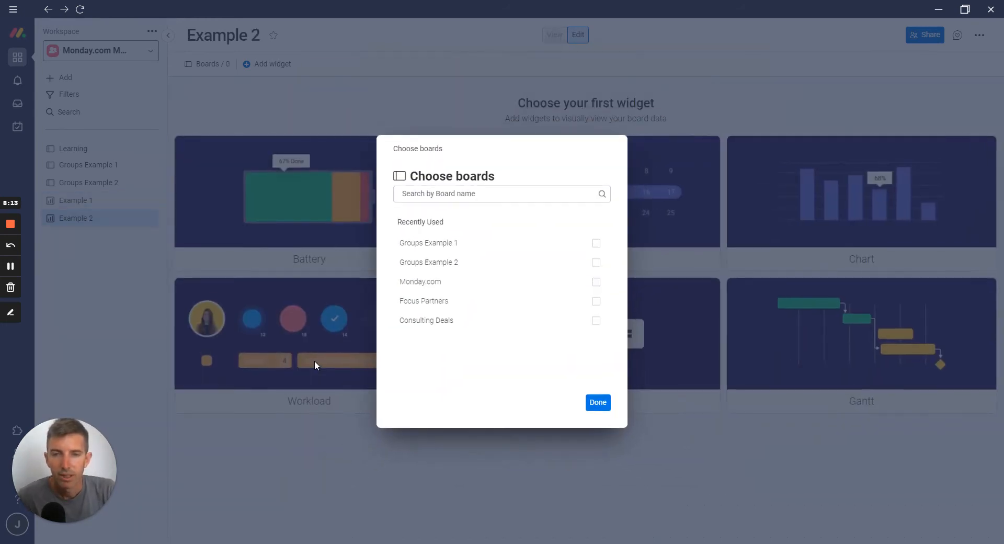
Connect the Groups Example 1 and Groups Example 2 boards to the Example 2 dashboard
click(597, 243)
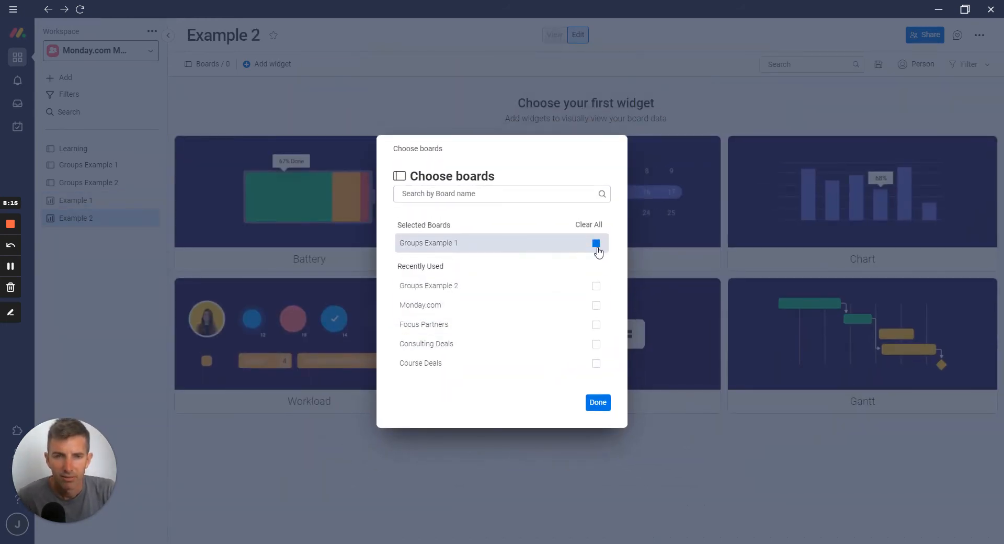
click(596, 286)
click(598, 402)
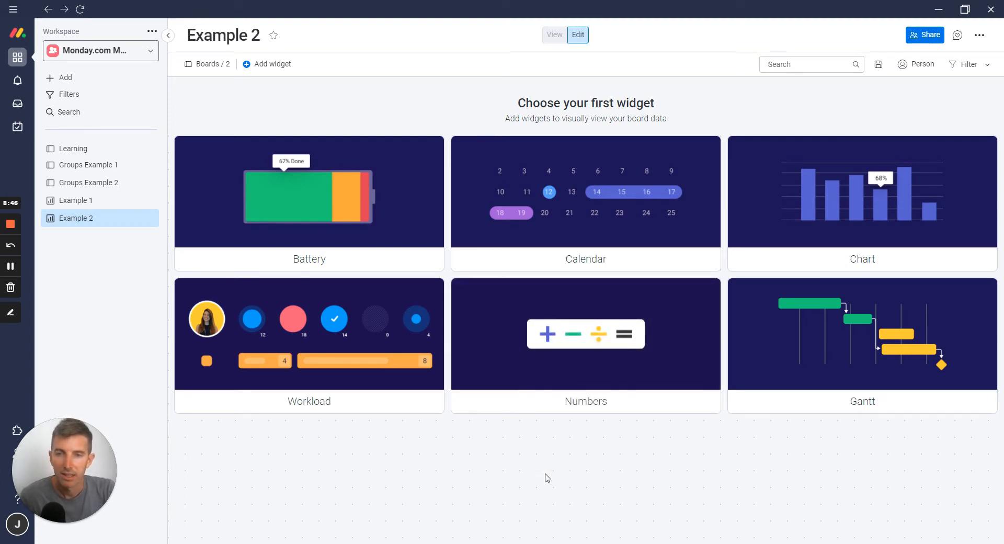
Add a Table widget from the Widgets Center to the Example 2 dashboard and enlarge it to the full dashboard width
click(257, 65)
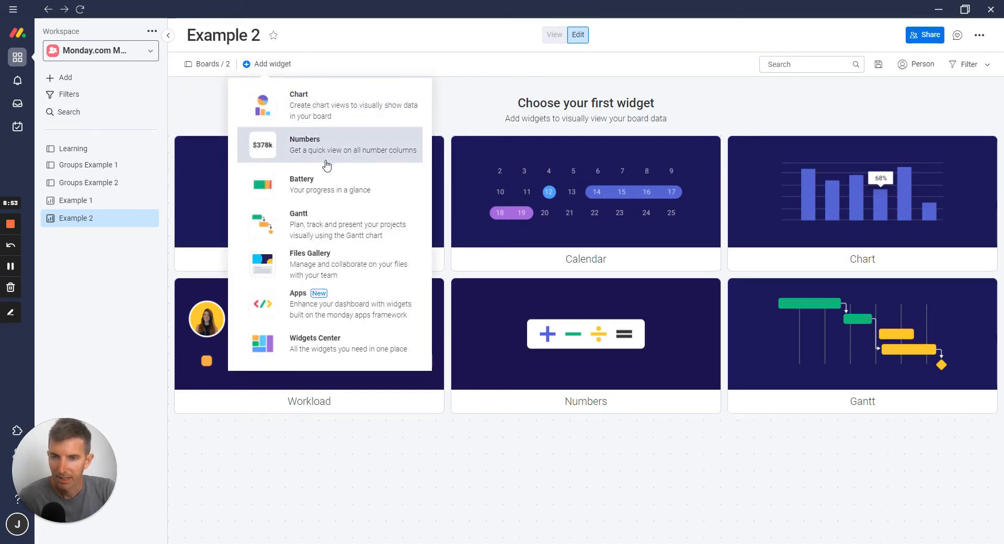
click(319, 337)
text(ta)
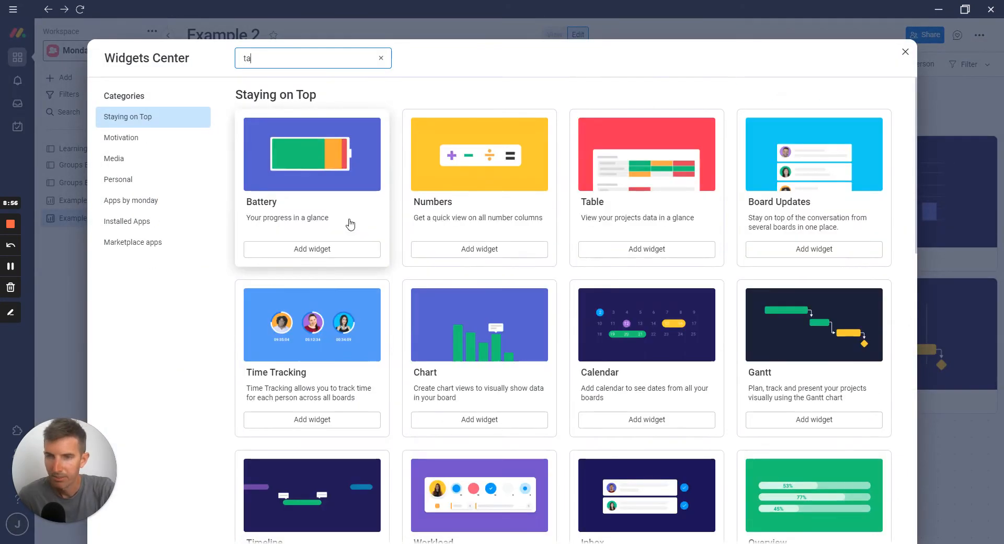
click(350, 224)
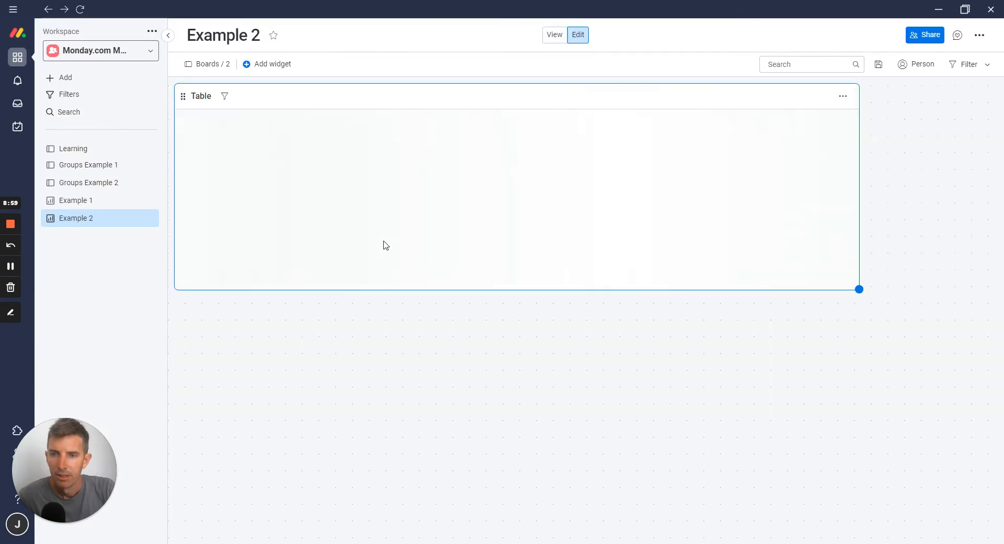
click(222, 64)
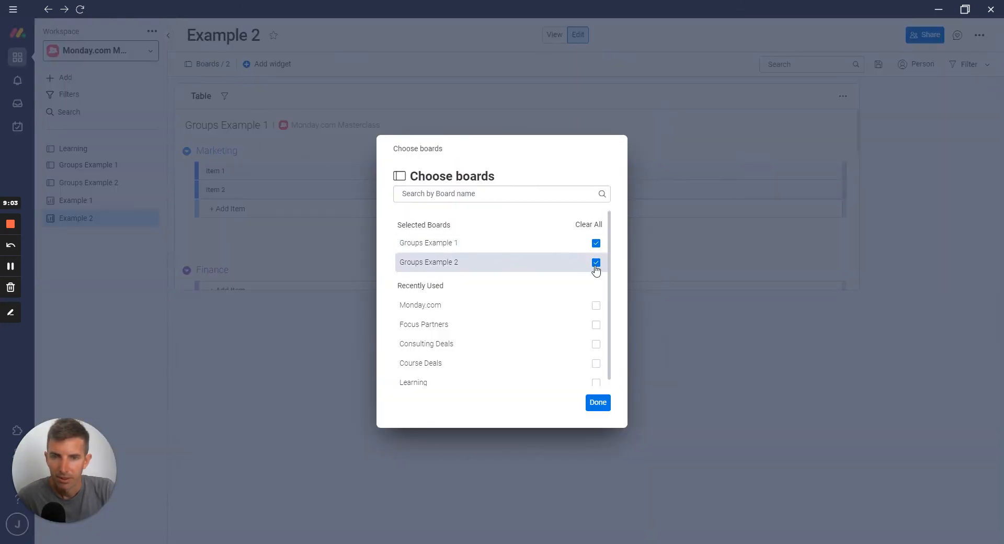
click(598, 404)
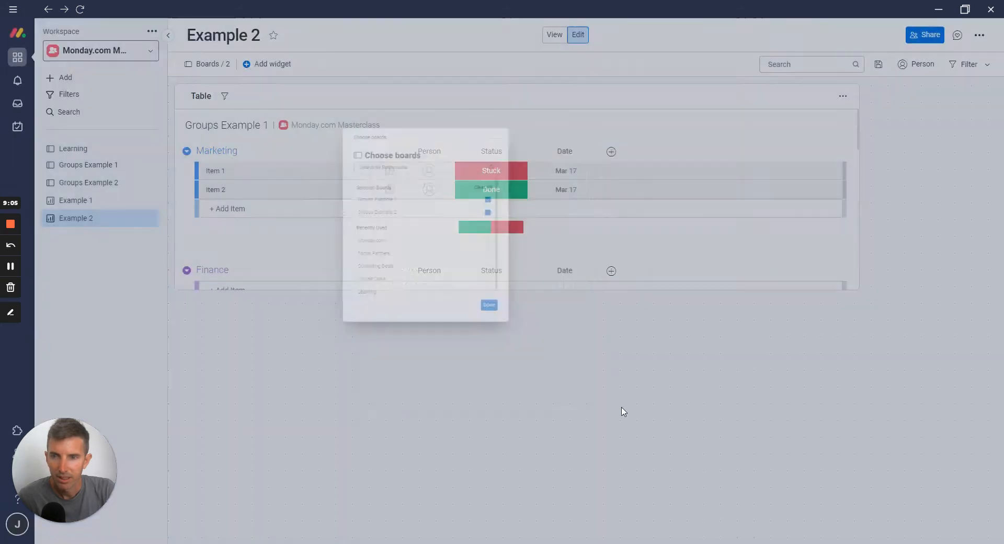
drag(858, 289, 989, 528)
scroll(658, 341, down, 8)
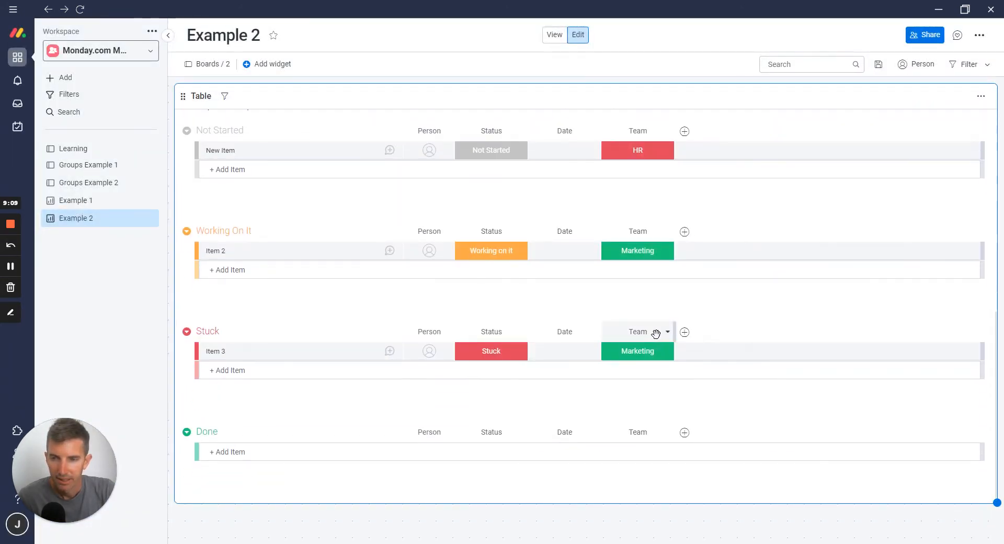
scroll(658, 340, up, 8)
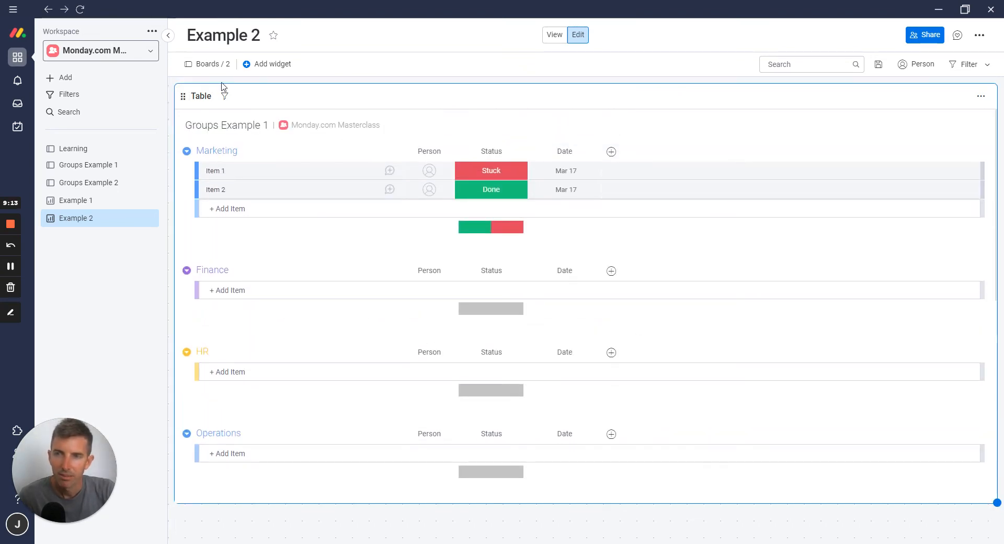
click(251, 65)
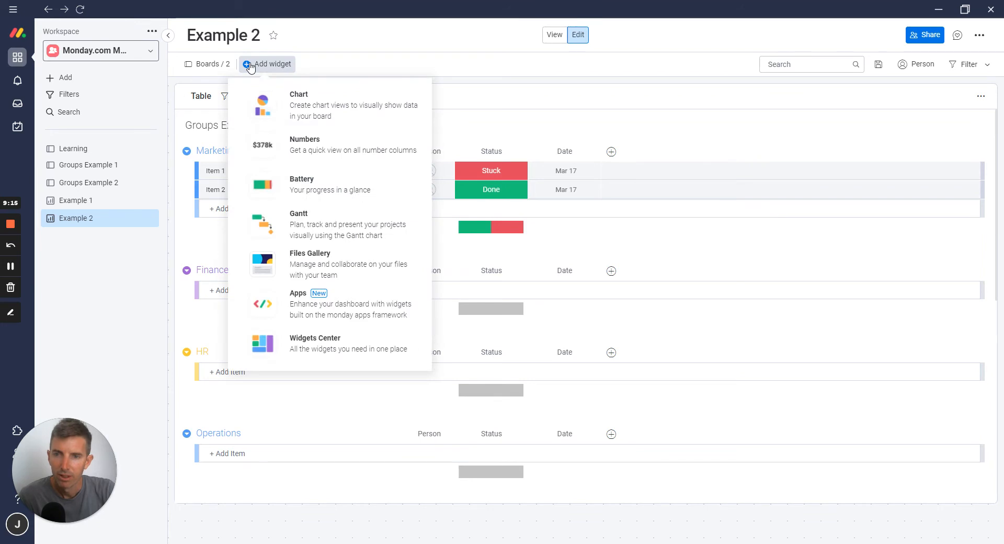
click(571, 84)
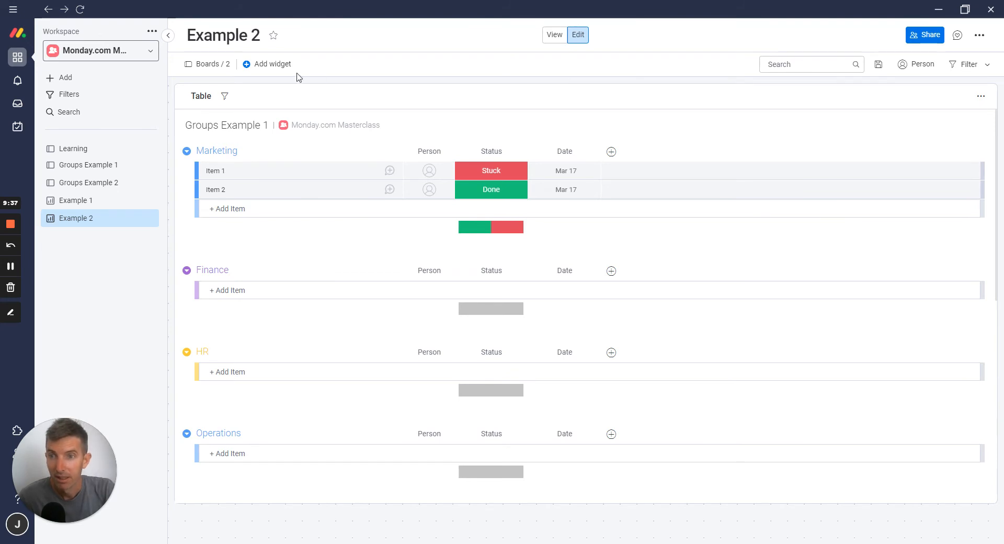
click(276, 67)
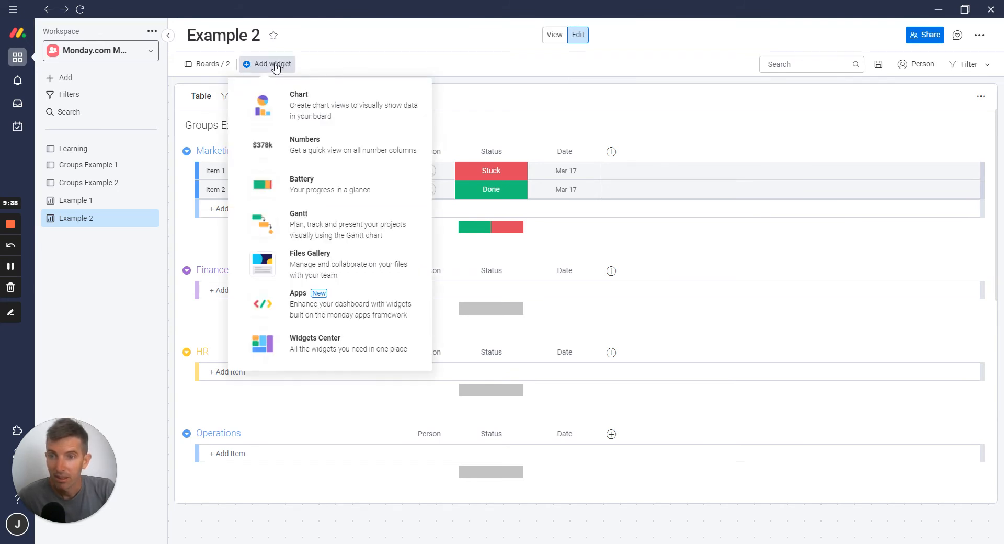
click(497, 85)
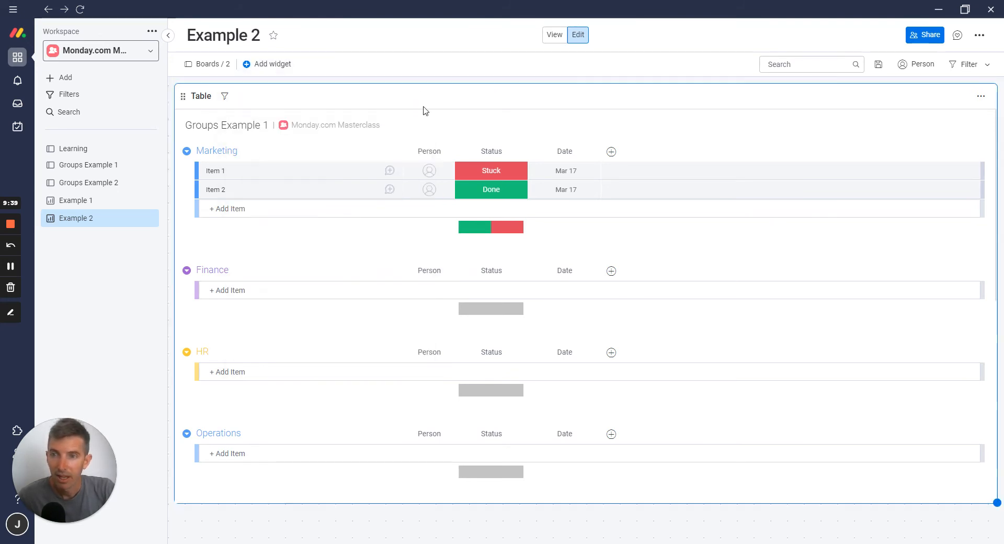
View the Briefing Form of the Groups Example 2 board and return to its main table
click(97, 184)
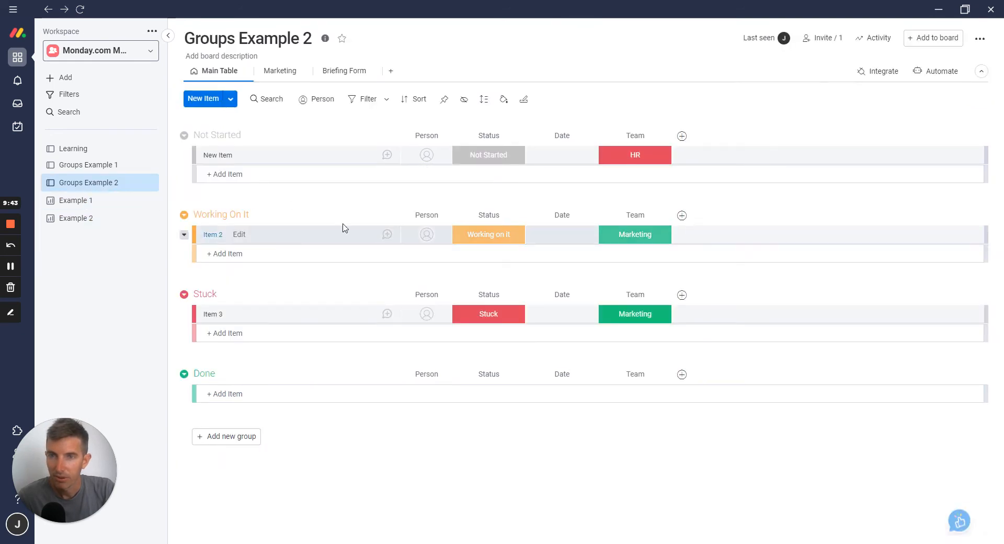
click(359, 76)
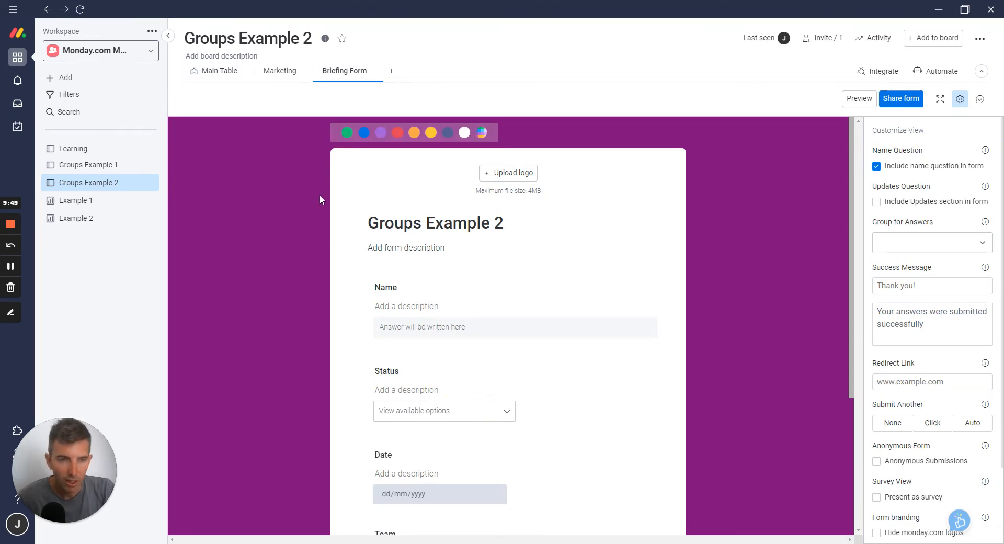
click(207, 74)
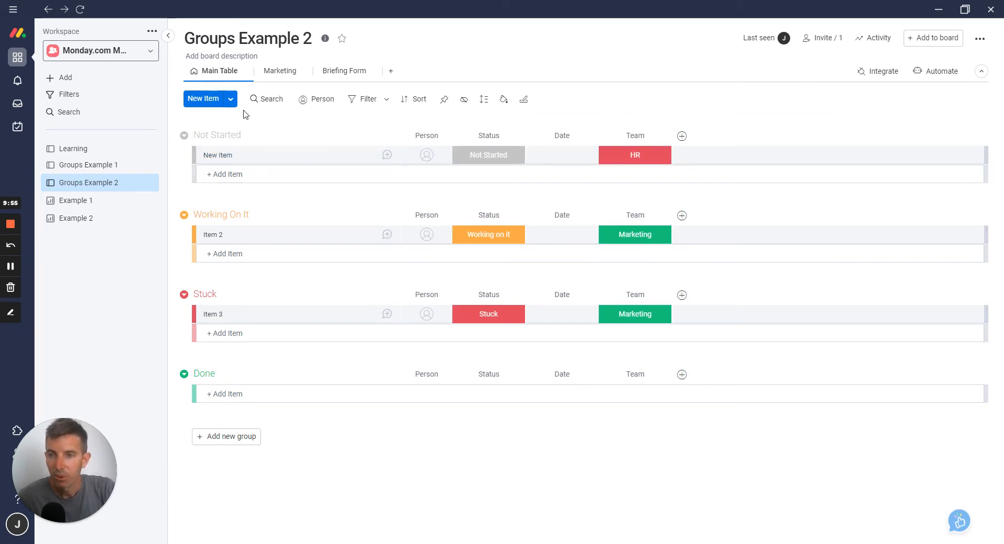
Return to the Example 2 dashboard and open the Widgets Center
click(81, 219)
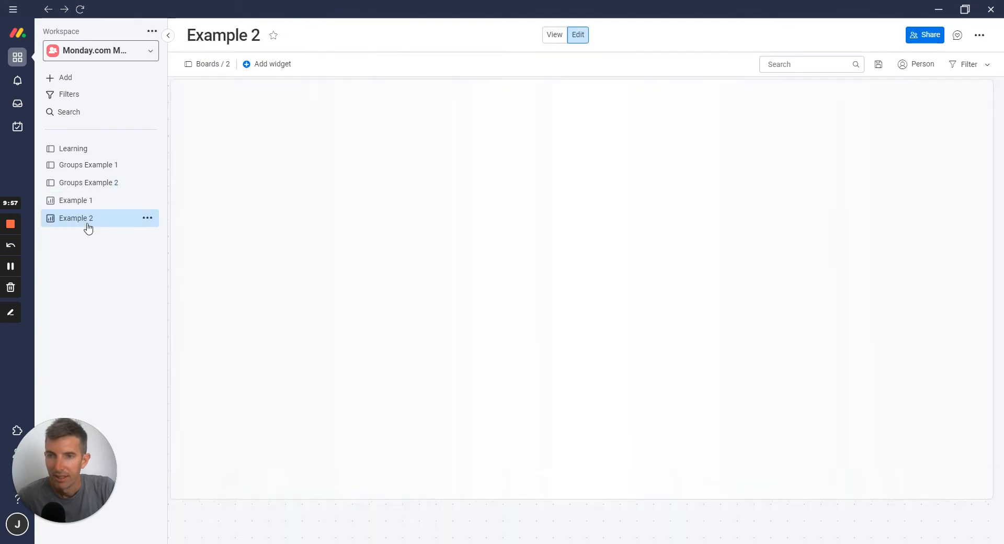
click(267, 66)
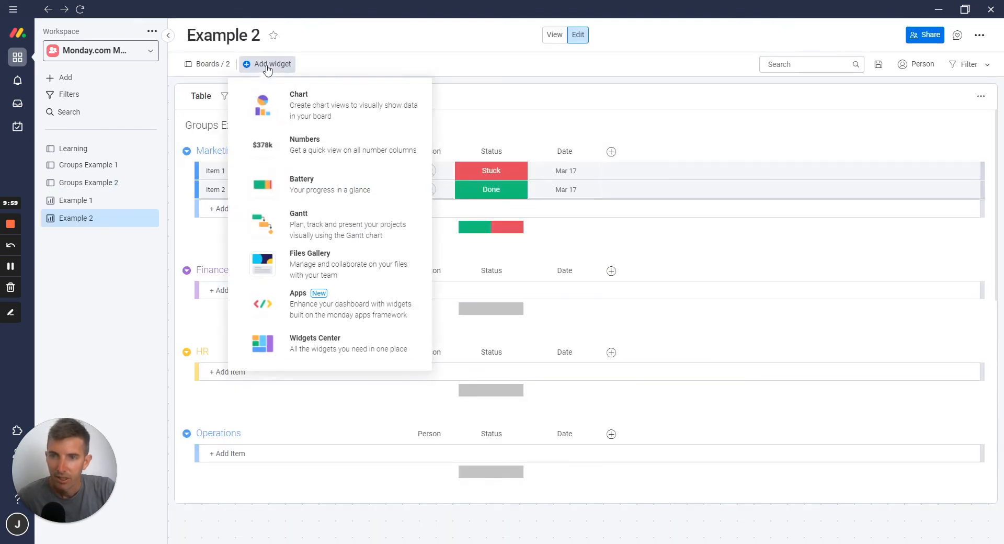
click(331, 340)
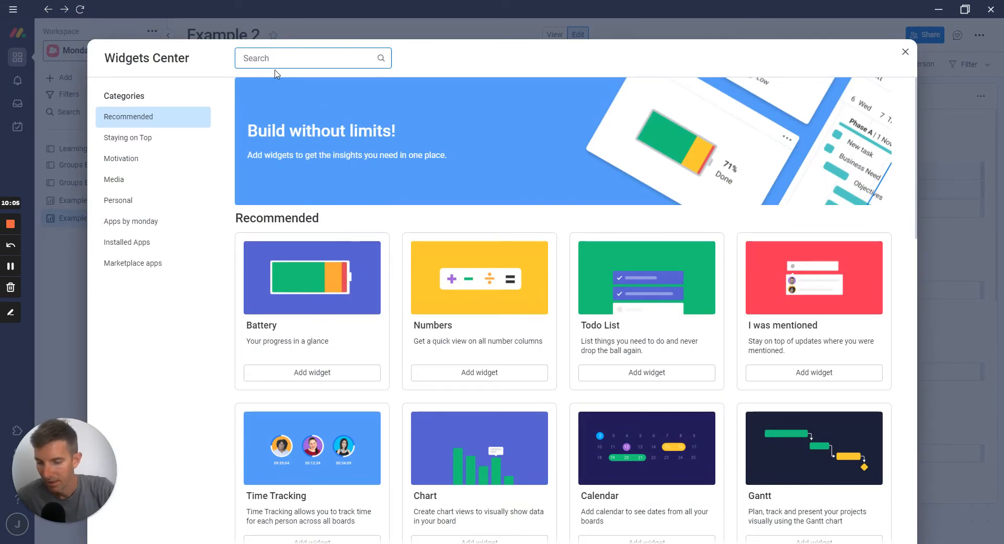
Search the Widgets Center for "ht" and "co", then clear the search
text(ht)
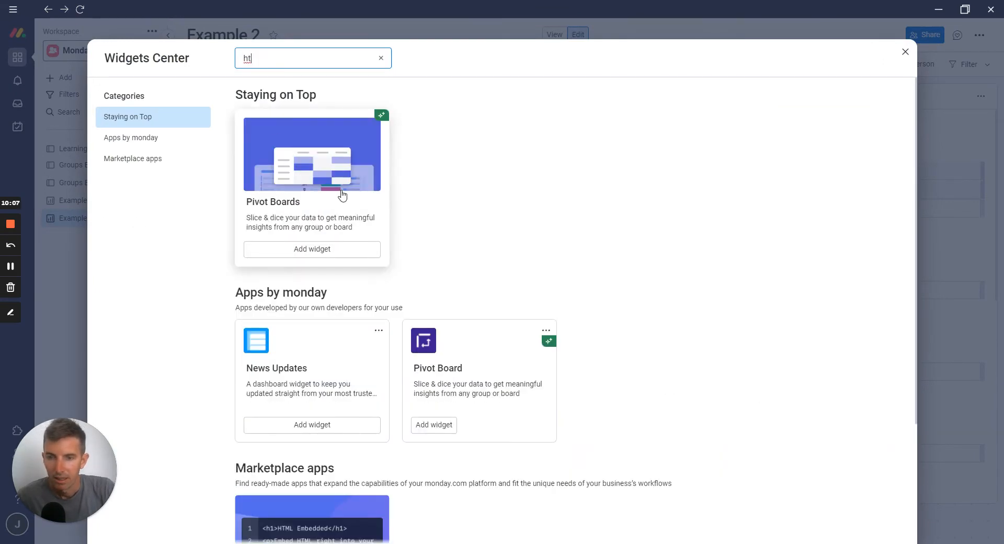
scroll(343, 195, down, 3)
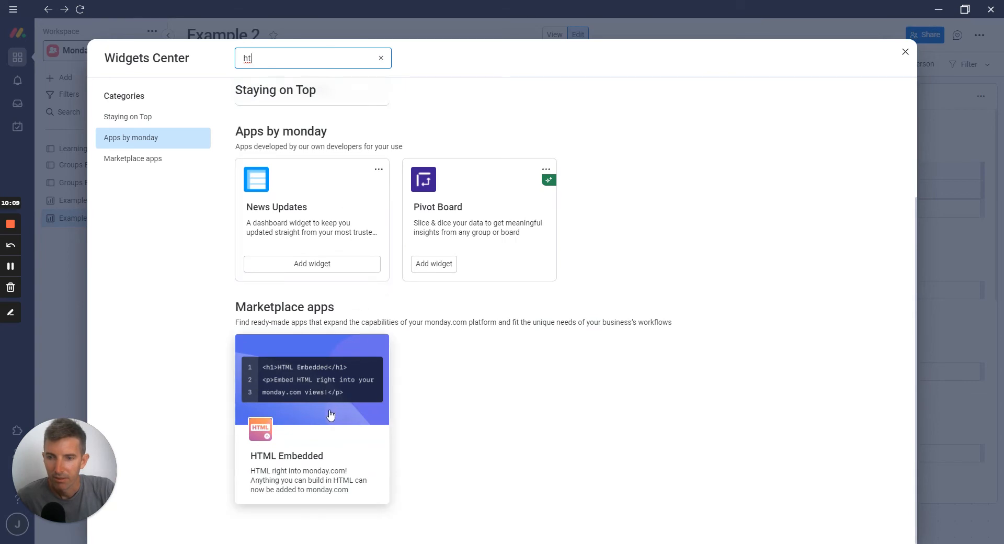
scroll(304, 251, up, 3)
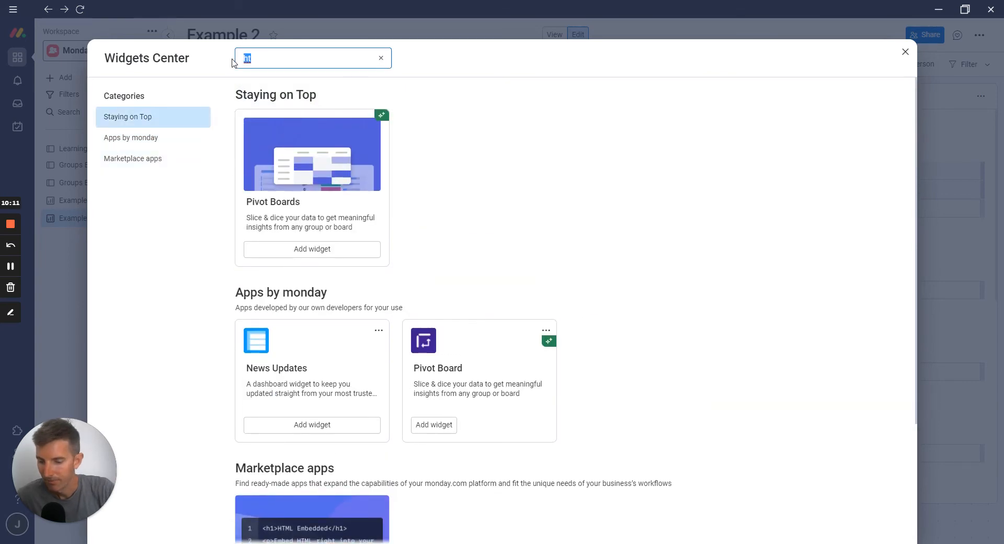
text(o)
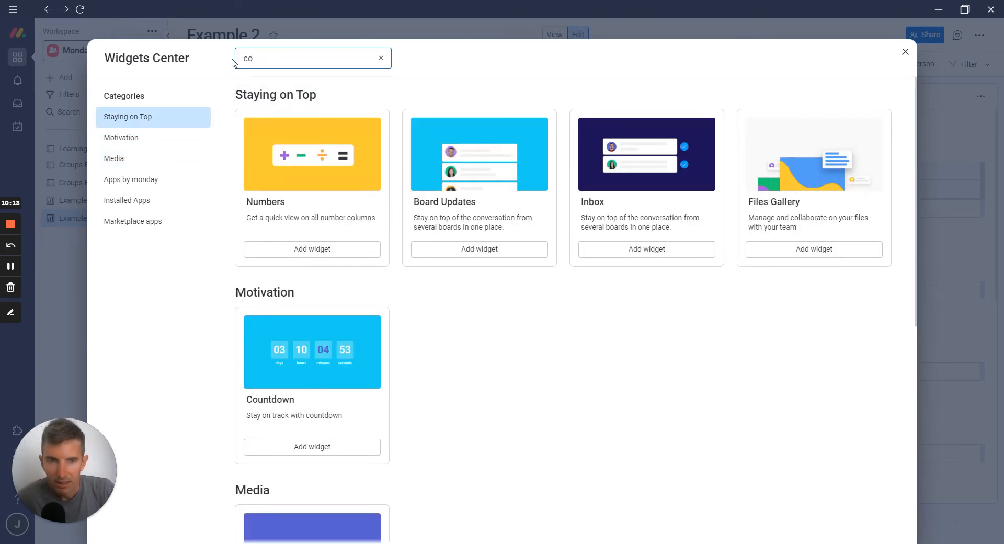
key(BackSpace)
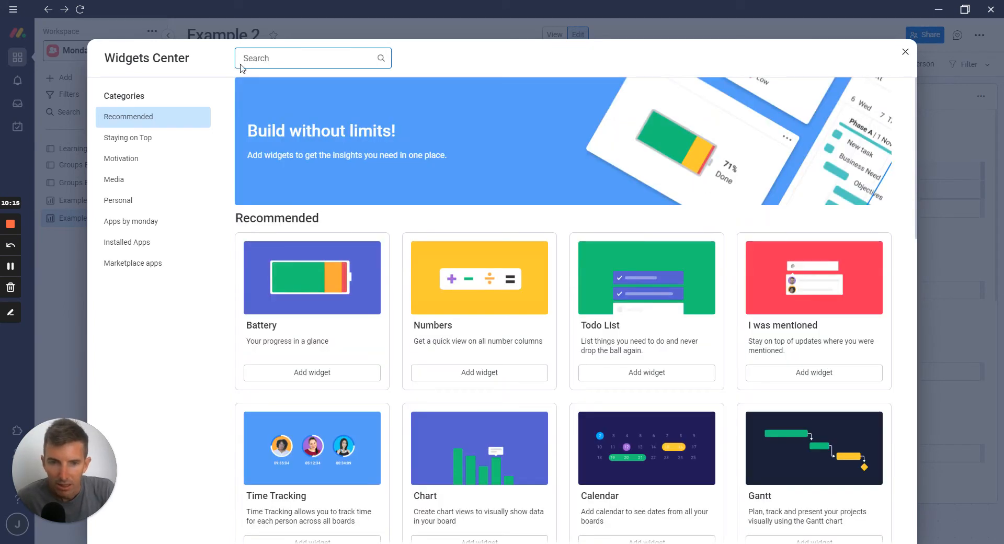
Add the Embed everything widget from the Media category of the Widgets Center to the Example 2 dashboard
scroll(389, 245, down, 2)
scroll(389, 244, down, 2)
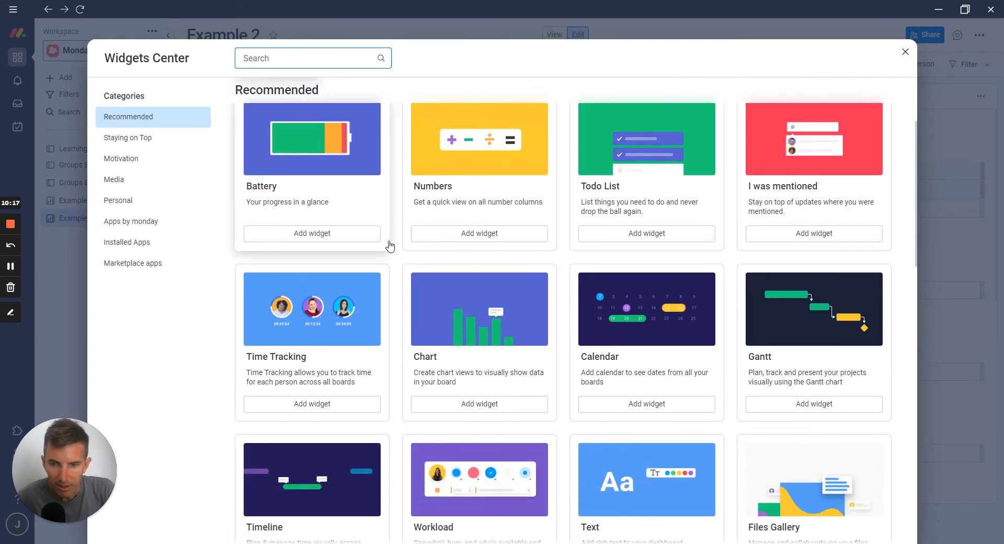
scroll(388, 245, down, 6)
scroll(388, 245, down, 5)
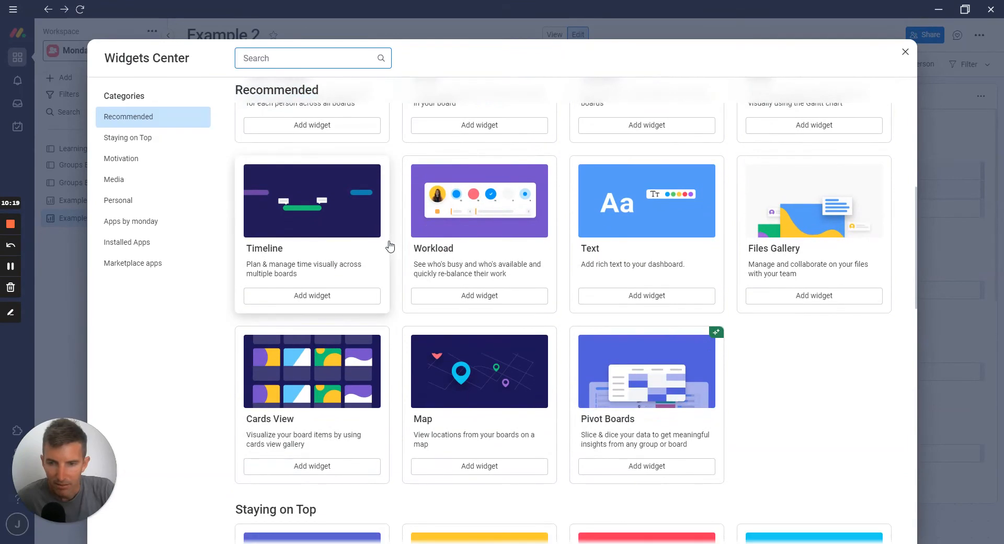
scroll(389, 245, down, 3)
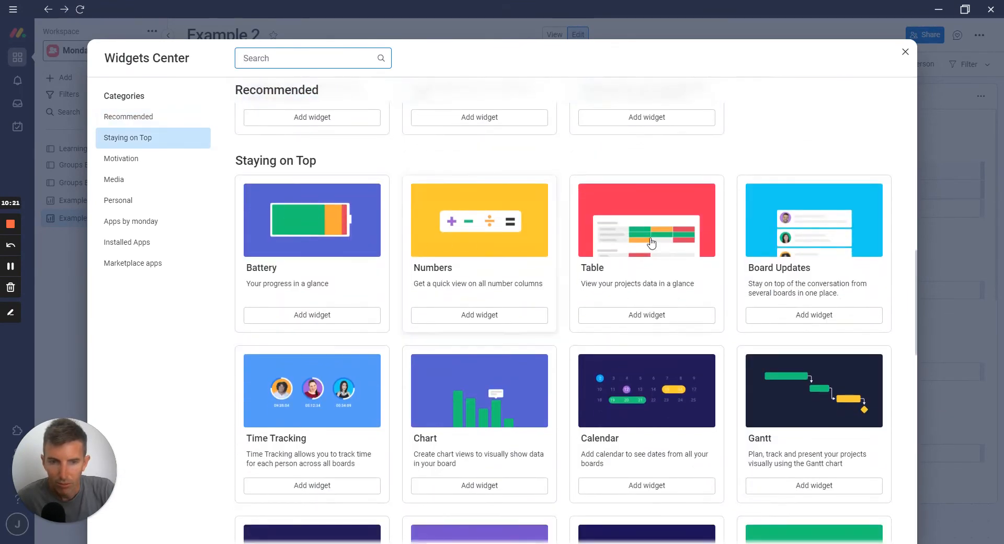
scroll(760, 259, down, 4)
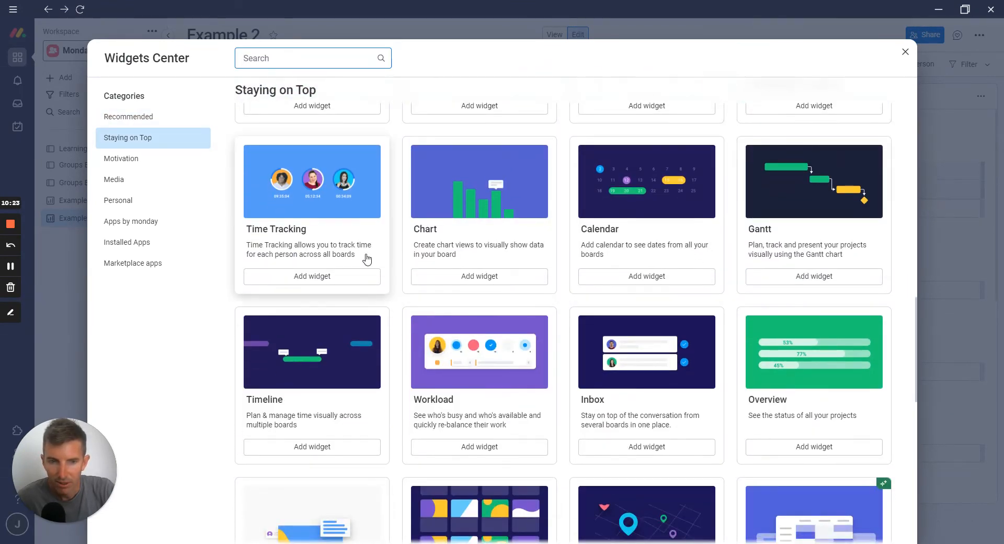
scroll(361, 259, down, 4)
scroll(359, 261, down, 7)
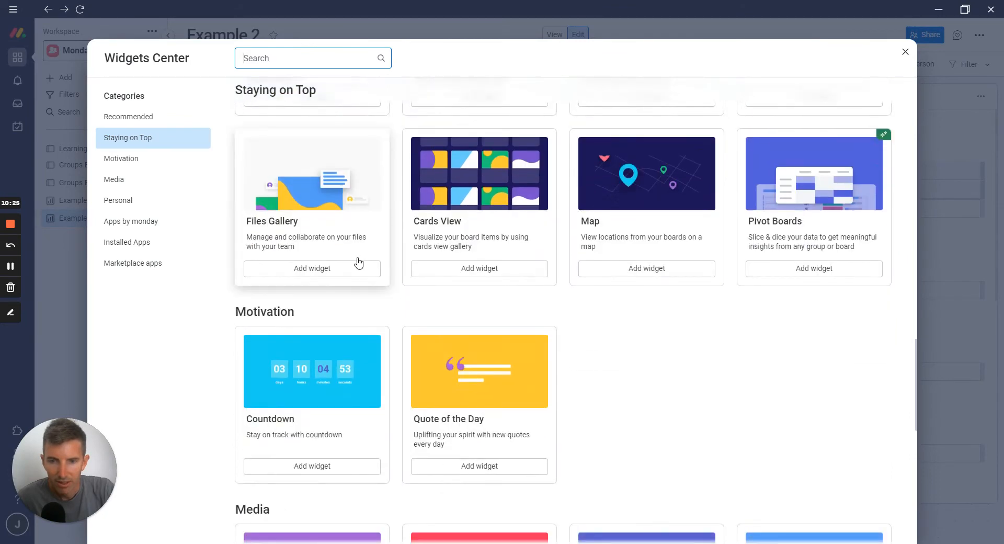
scroll(359, 262, down, 3)
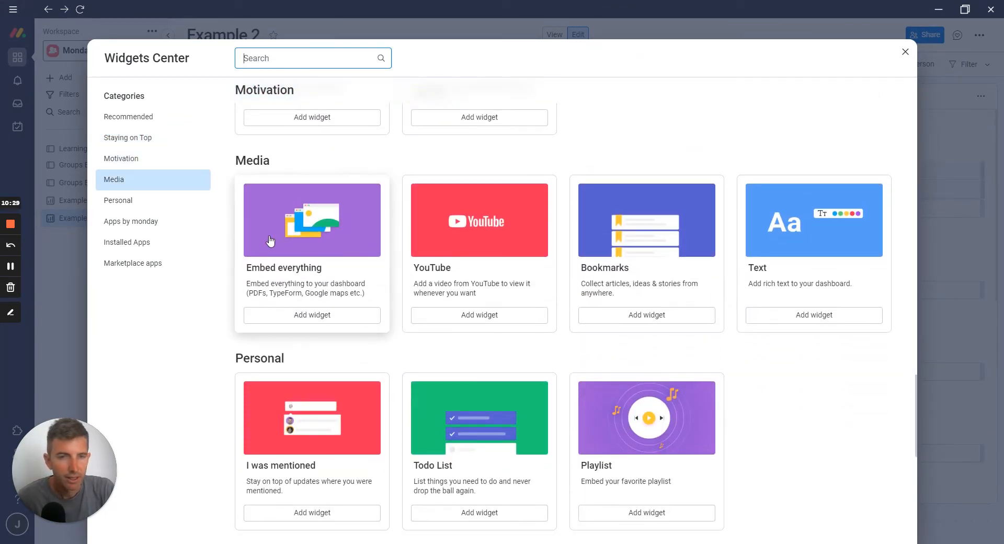
click(289, 277)
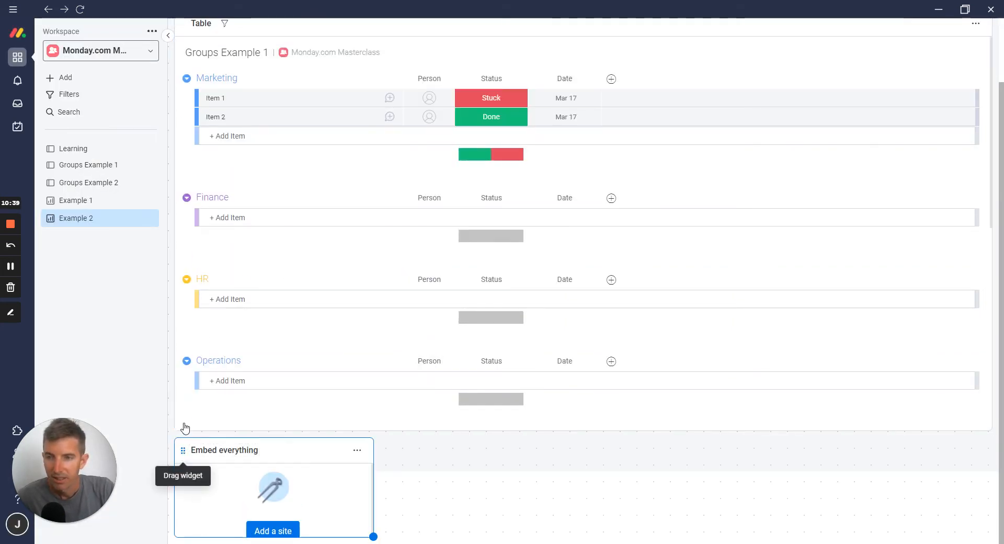
Move the Embed everything widget above the Table widget and enlarge it to the full dashboard width
drag(184, 449, 204, 140)
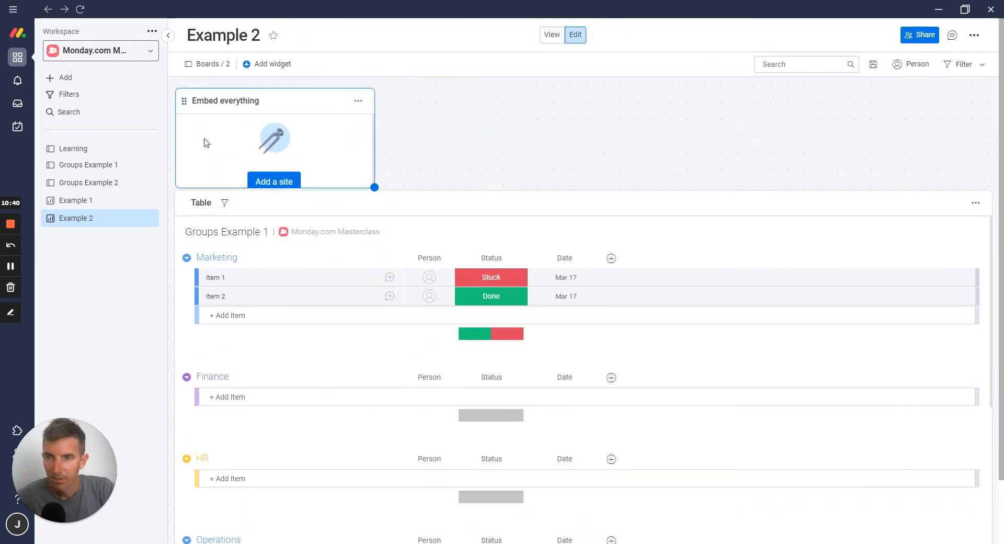
drag(367, 181, 992, 324)
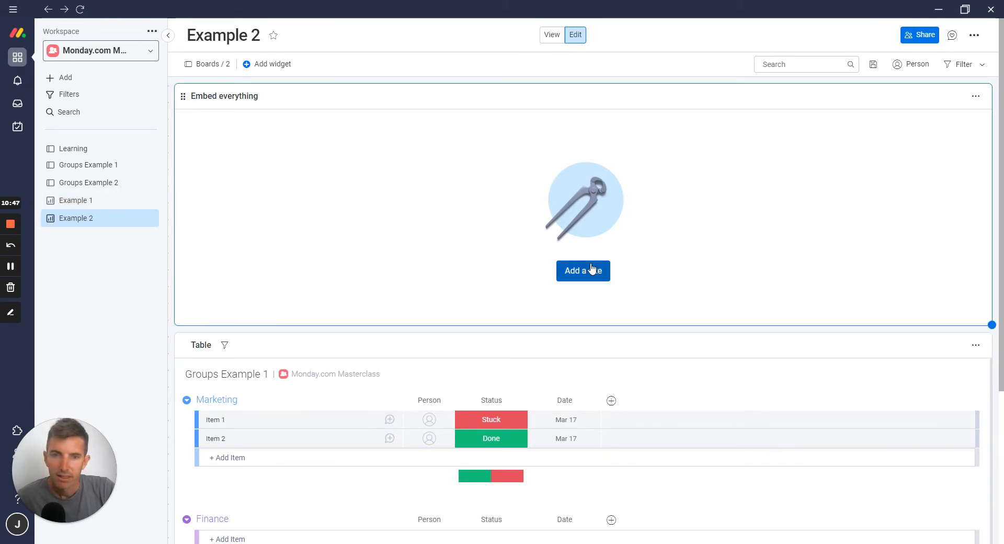
Copy the embed code of the Briefing Form from the Groups Example 2 board's form sharing options
click(80, 184)
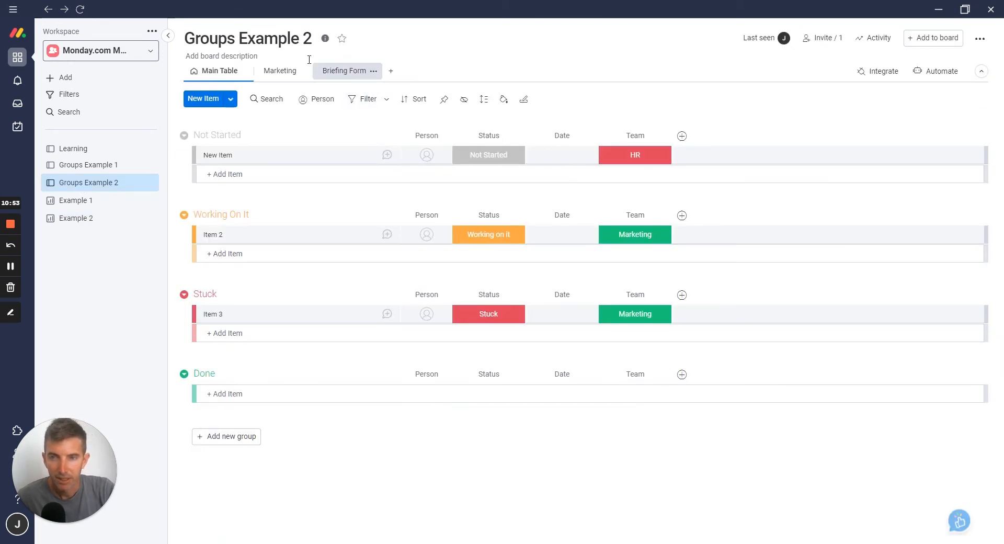
click(345, 73)
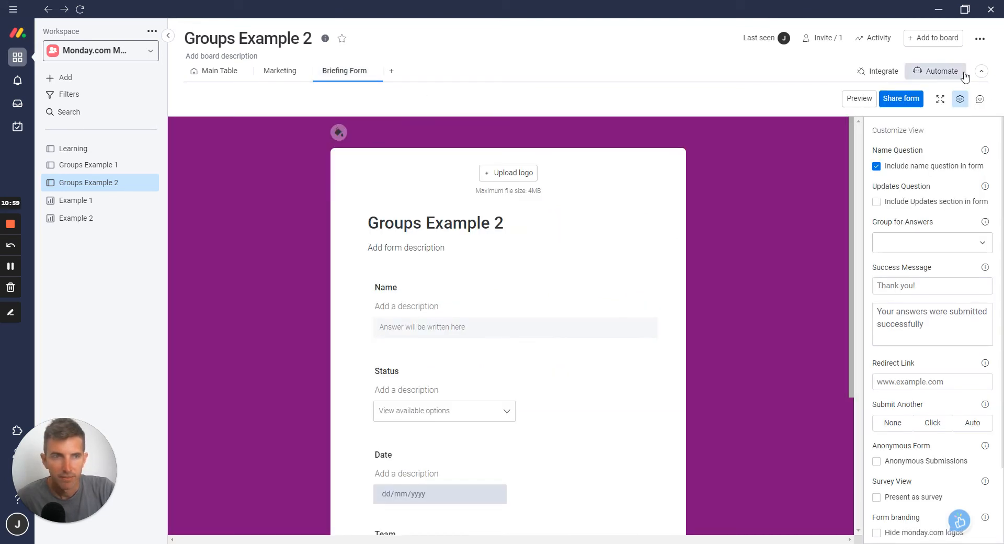
click(898, 103)
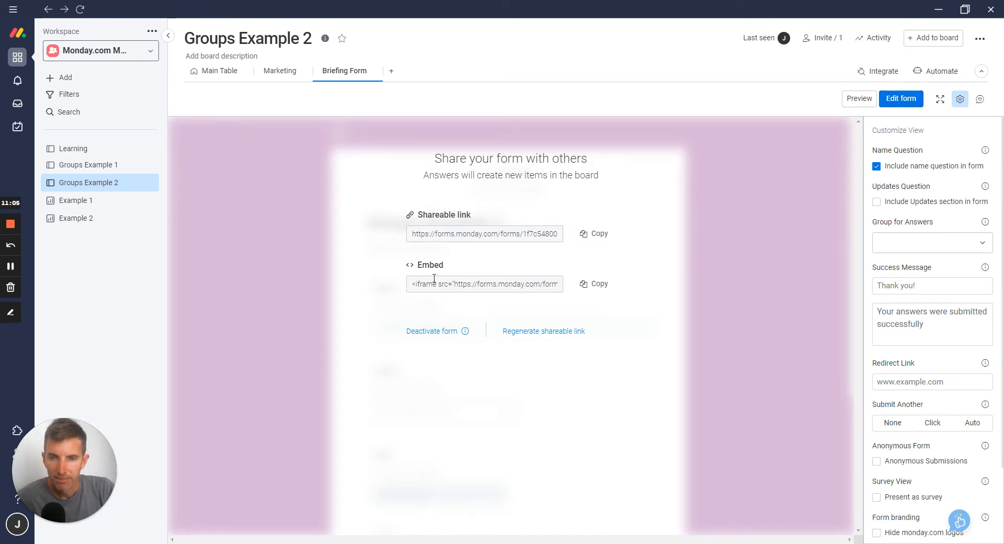
click(593, 285)
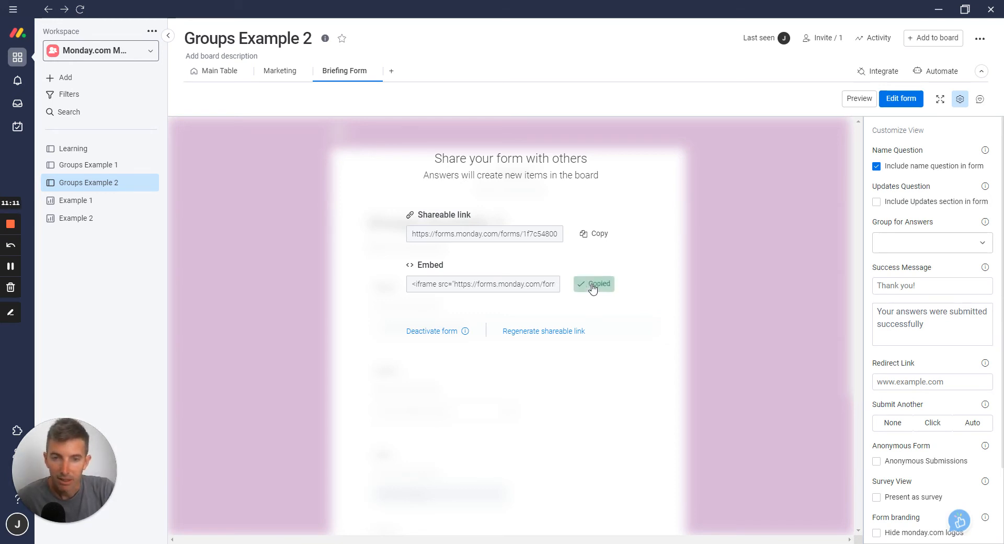
Paste the copied form embed code as the Embed Link of Example 2's Embed everything widget and make the widget taller
click(84, 219)
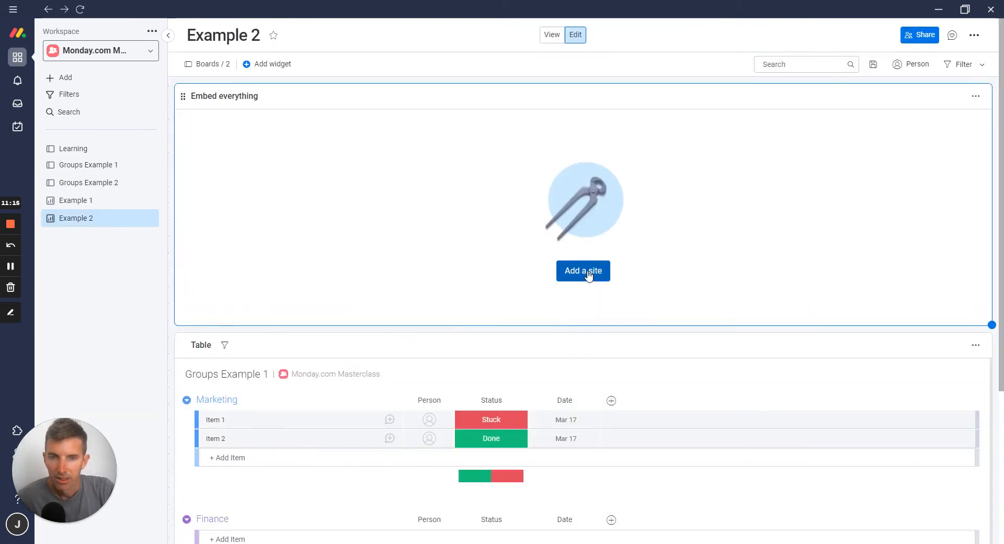
click(589, 272)
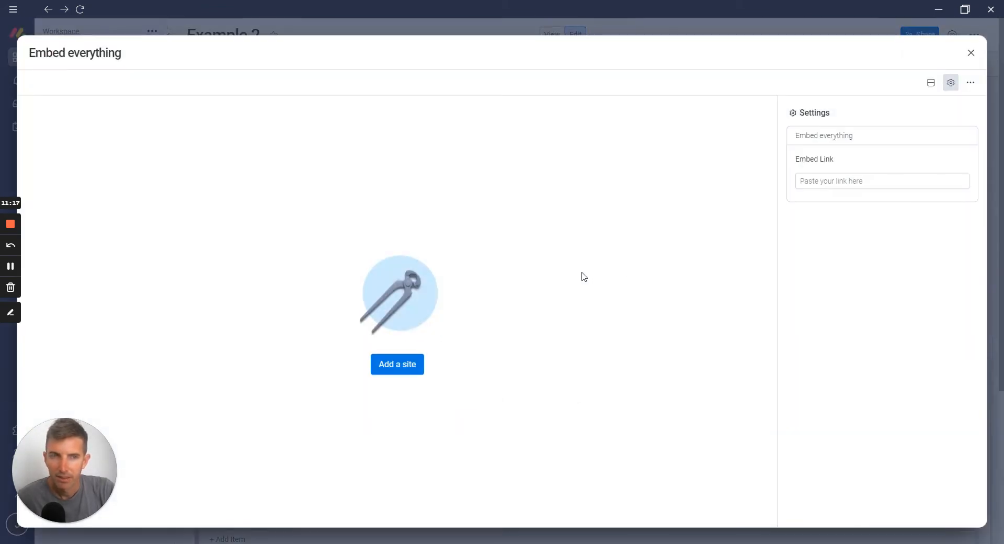
click(831, 182)
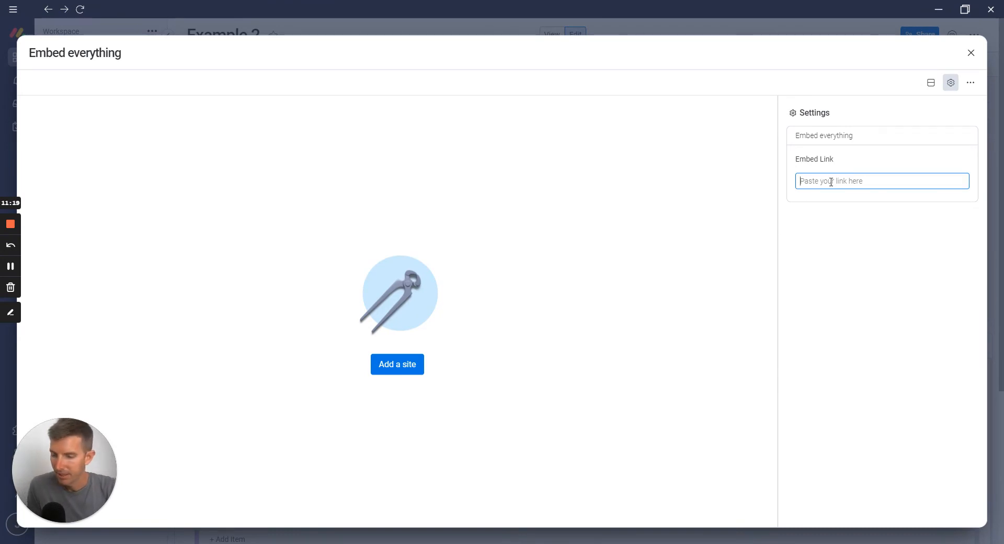
key(ctrl+v)
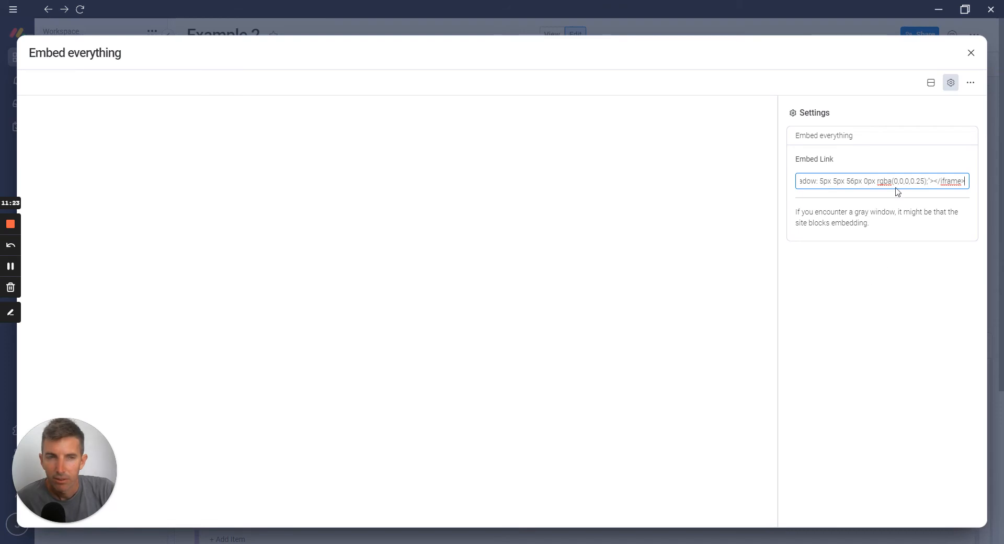
click(971, 54)
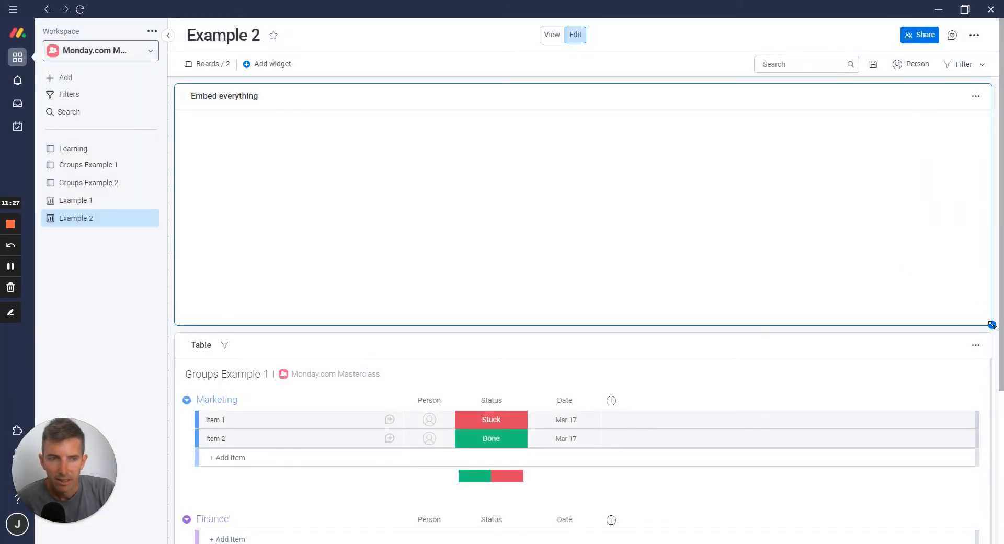
drag(992, 325, 992, 425)
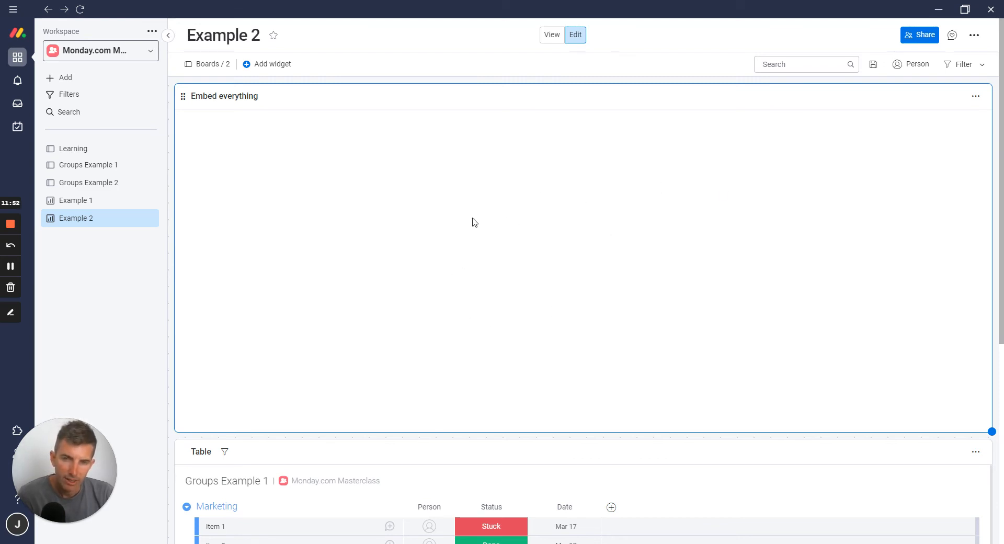
Review the Table widget's groups on the Example 2 dashboard and compare it with the Example 1 dashboard
scroll(474, 222, down, 5)
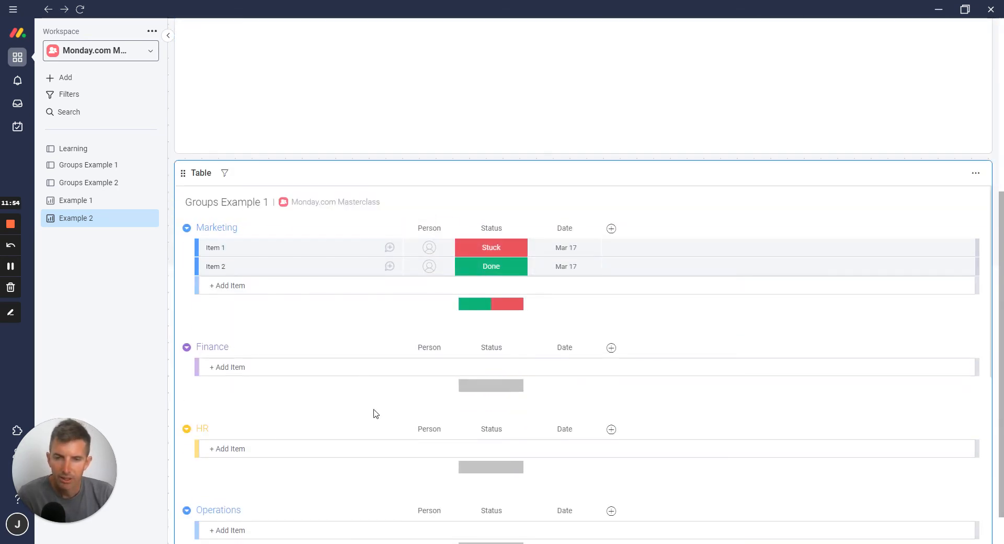
scroll(450, 309, down, 5)
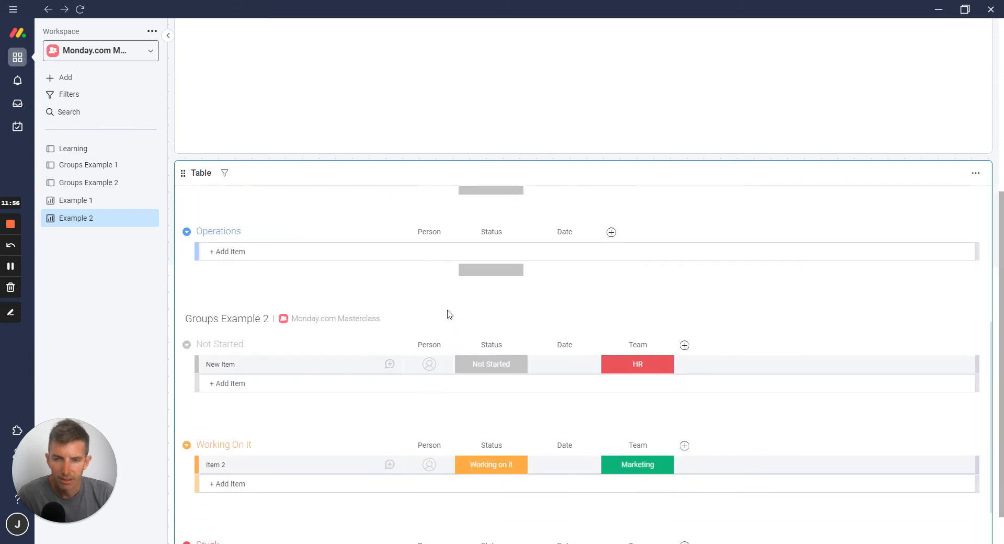
scroll(449, 314, down, 3)
scroll(448, 313, up, 8)
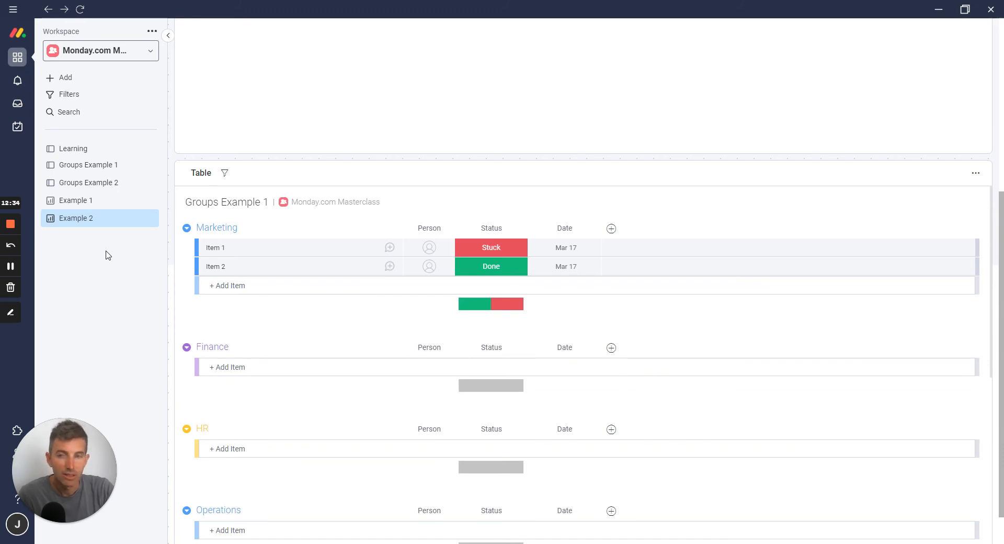
click(90, 204)
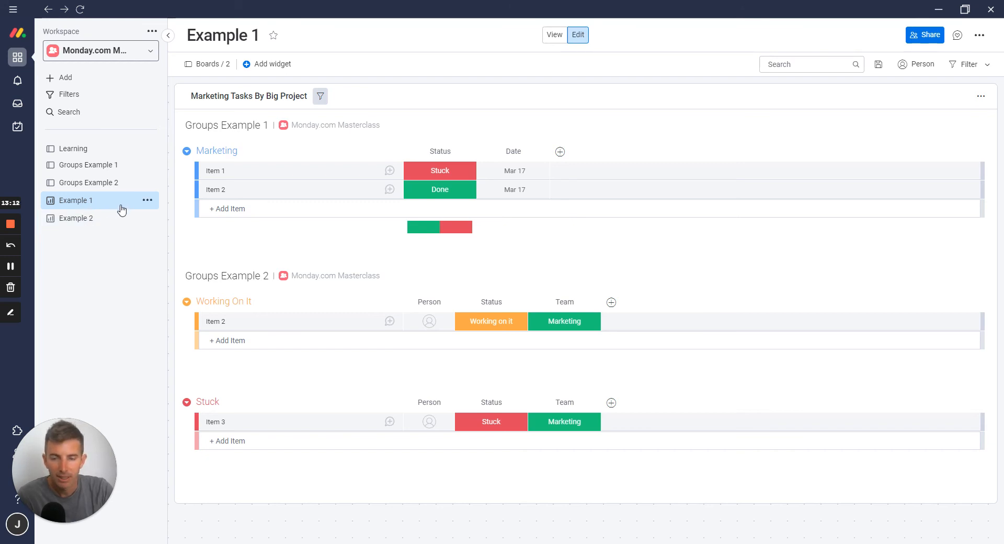
click(97, 222)
click(92, 204)
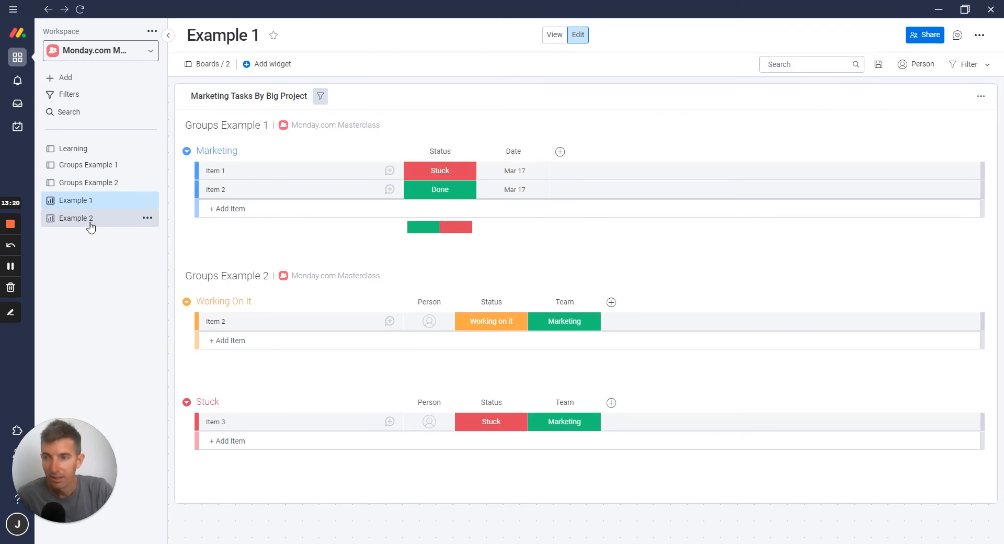
Create a new dashboard named Example 3 in the current workspace with Main privacy
click(72, 80)
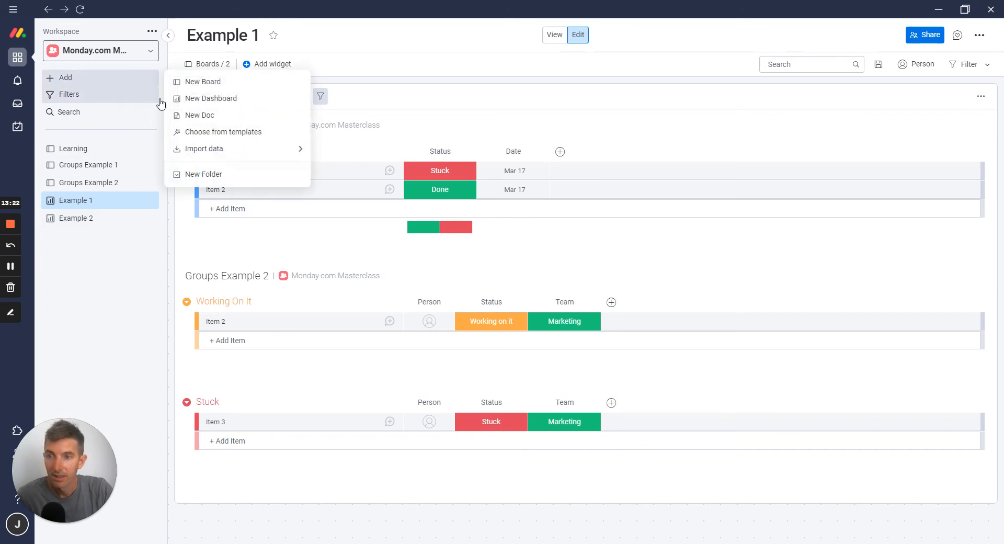
click(197, 101)
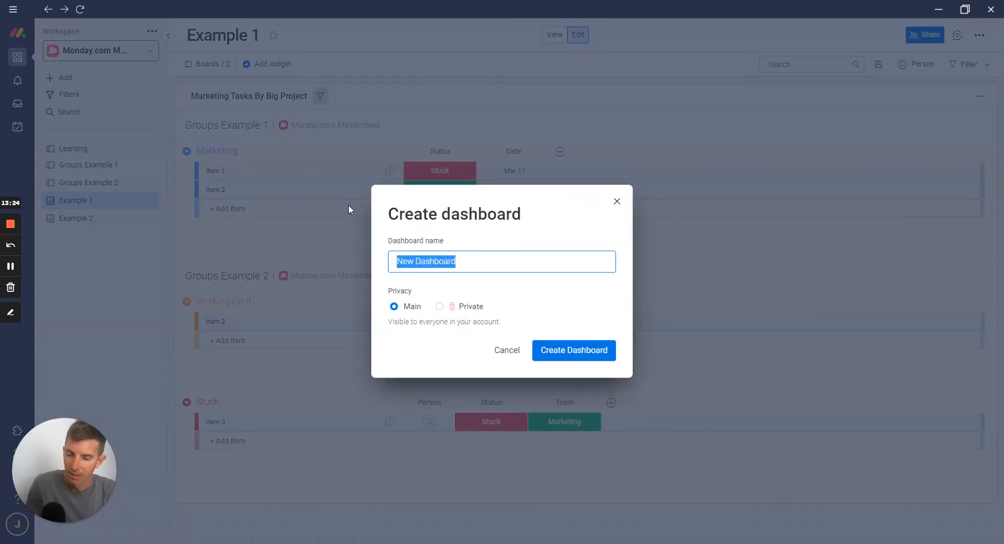
text(Example )
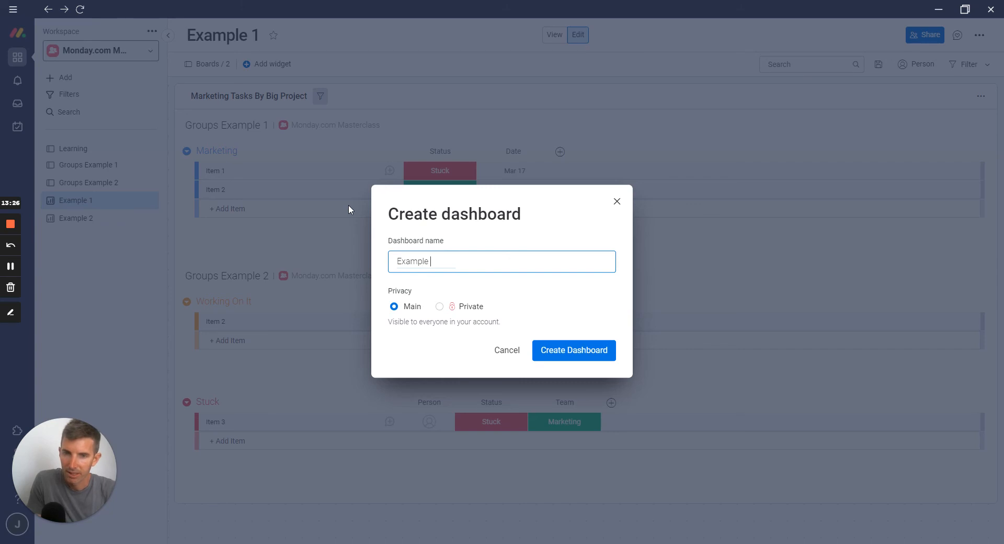
text(3)
click(558, 352)
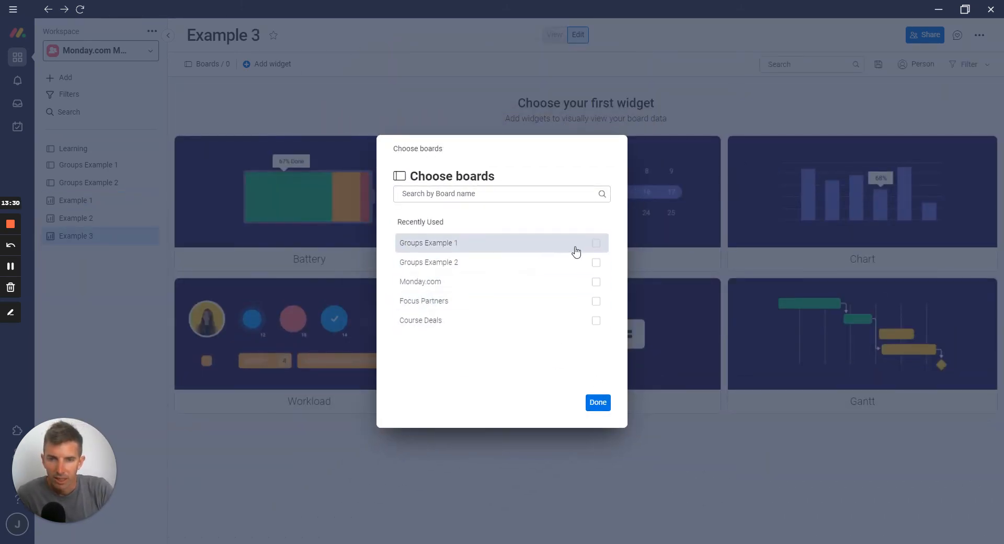
Connect the Groups Example 1 and Groups Example 2 boards to the Example 3 dashboard
click(596, 244)
click(596, 282)
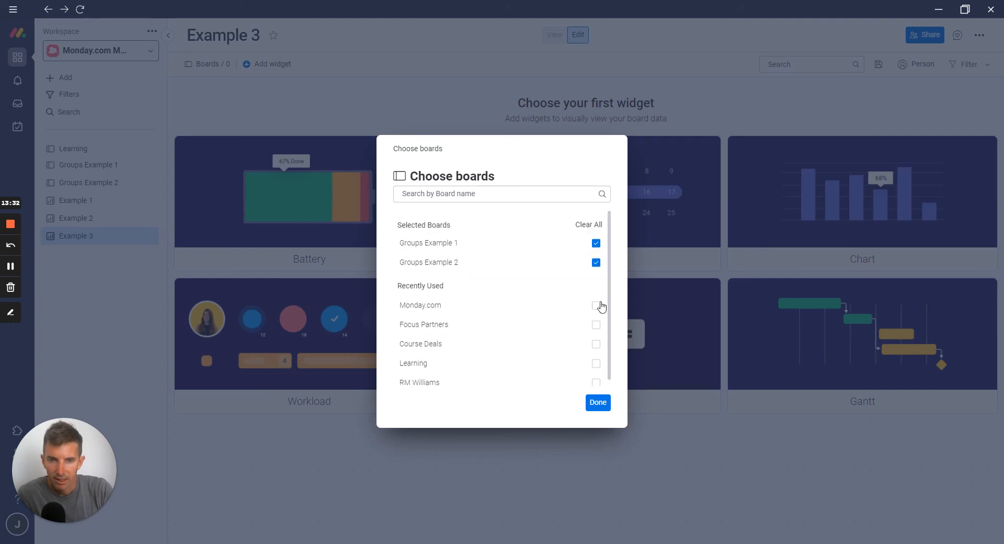
click(598, 404)
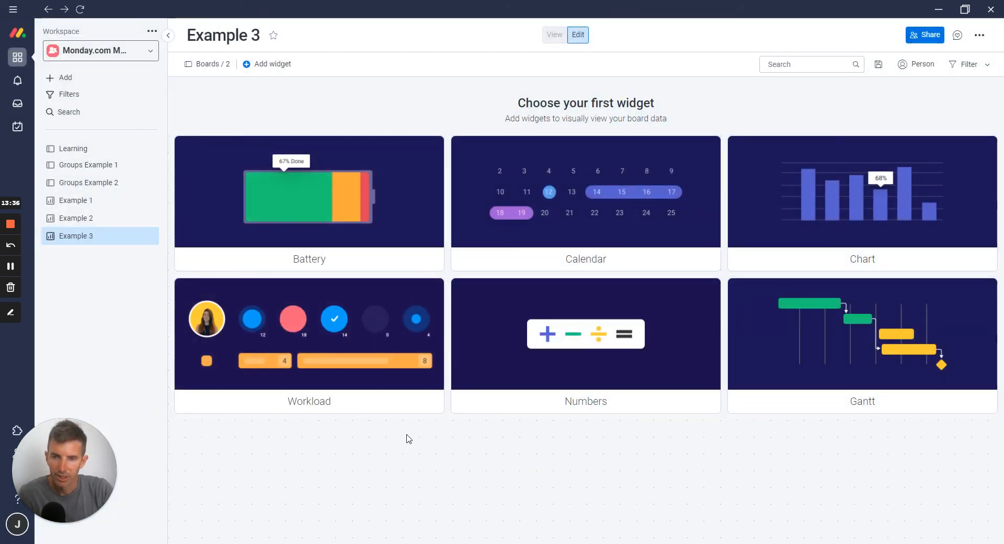
Add a Workload widget to Example 3 and enlarge it to the full dashboard width with more height
click(356, 368)
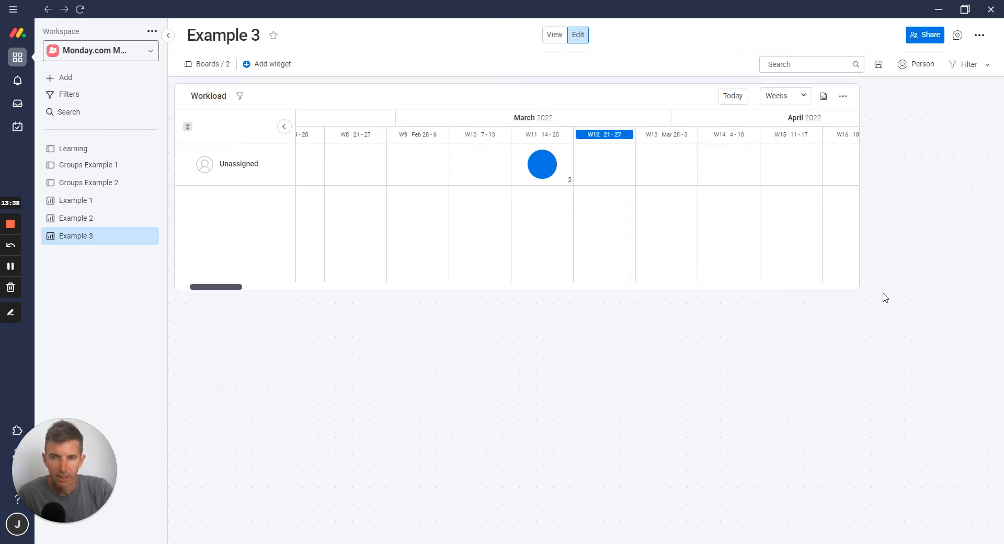
drag(860, 288, 995, 461)
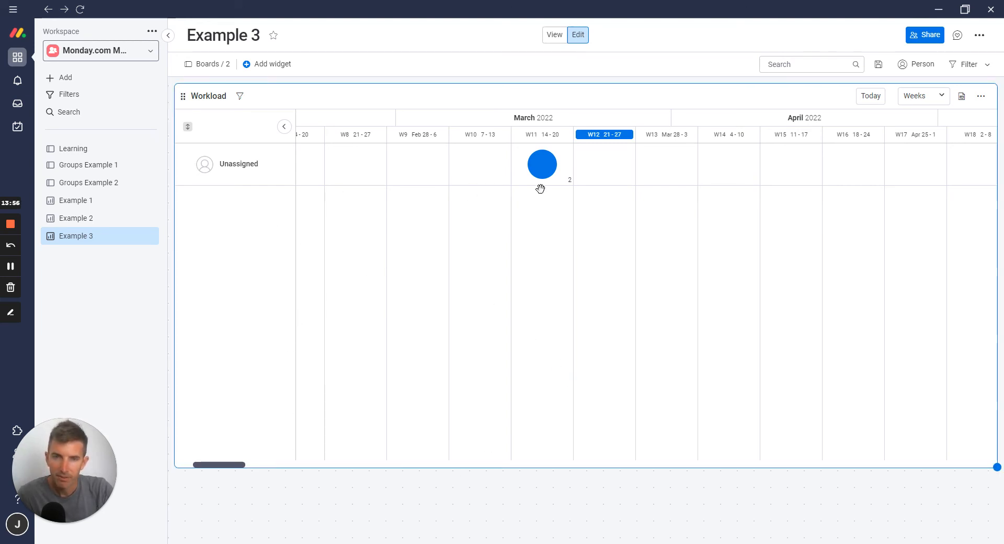
Examine the Workload widget's unassigned workload in mid-March and its available time scale options
click(543, 165)
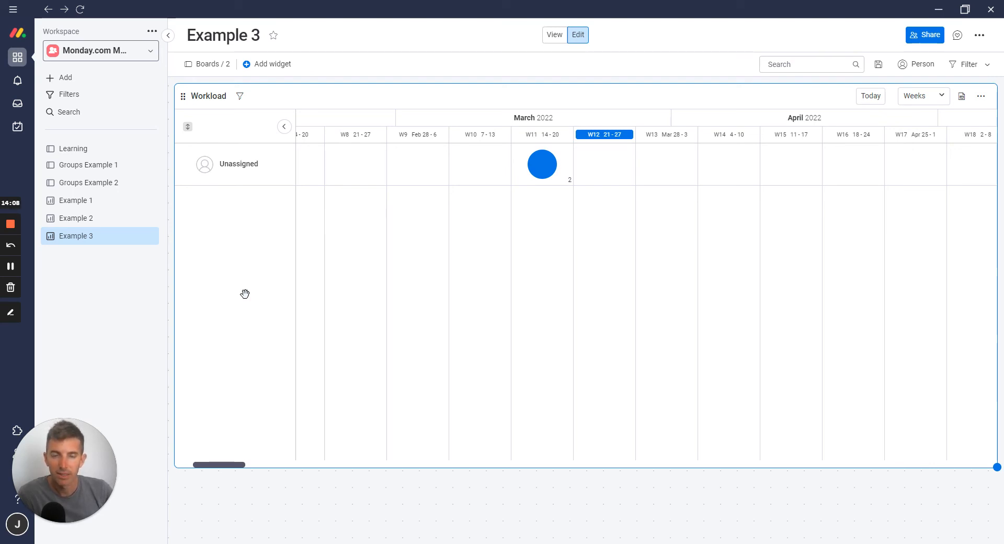
click(923, 95)
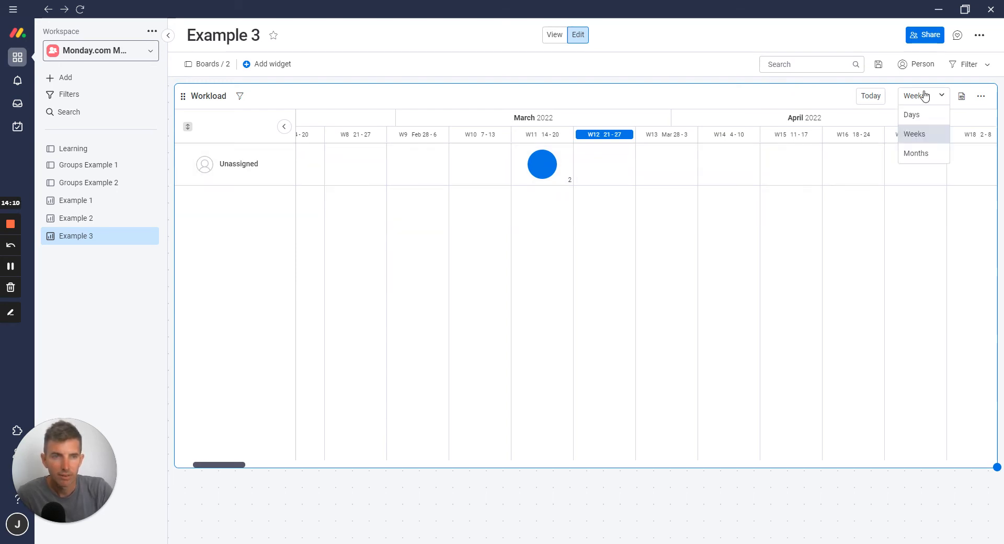
click(643, 94)
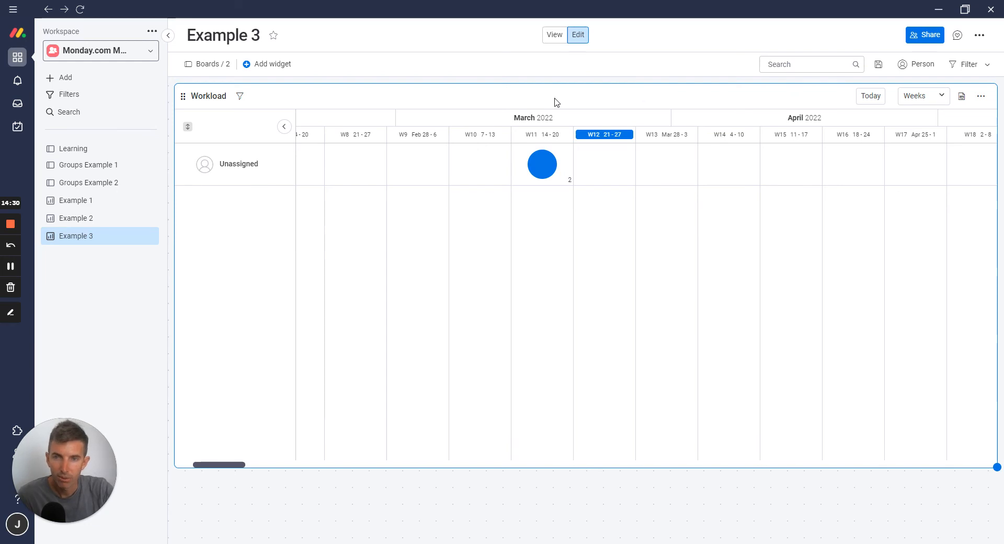
Add a Table widget from the Widgets Center below the Workload widget and widen it to the full dashboard width
click(269, 64)
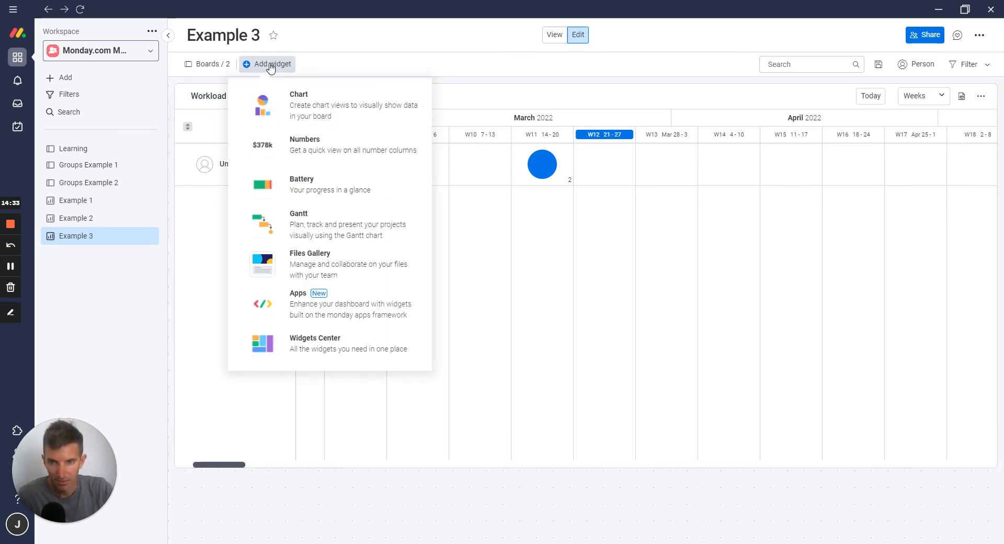
click(344, 340)
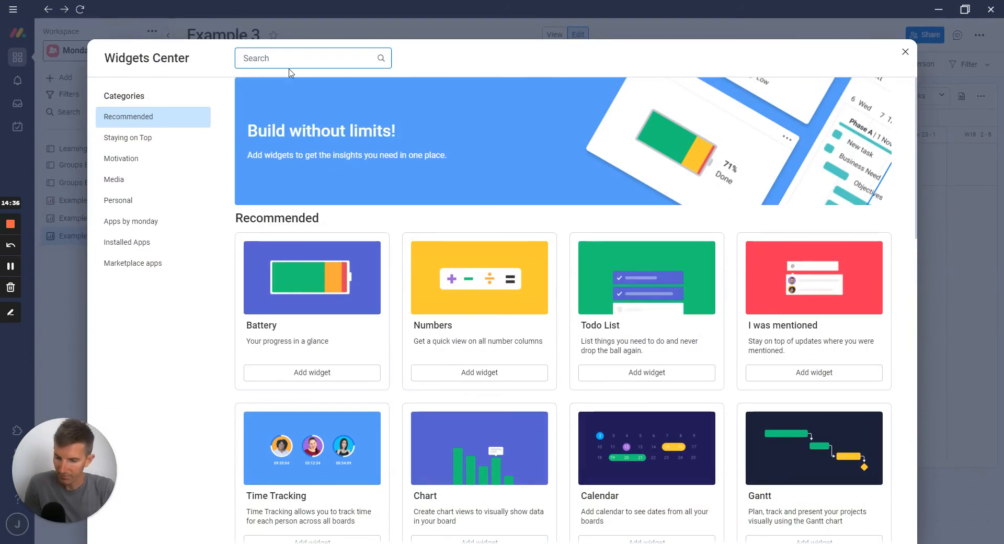
text(ta)
click(299, 157)
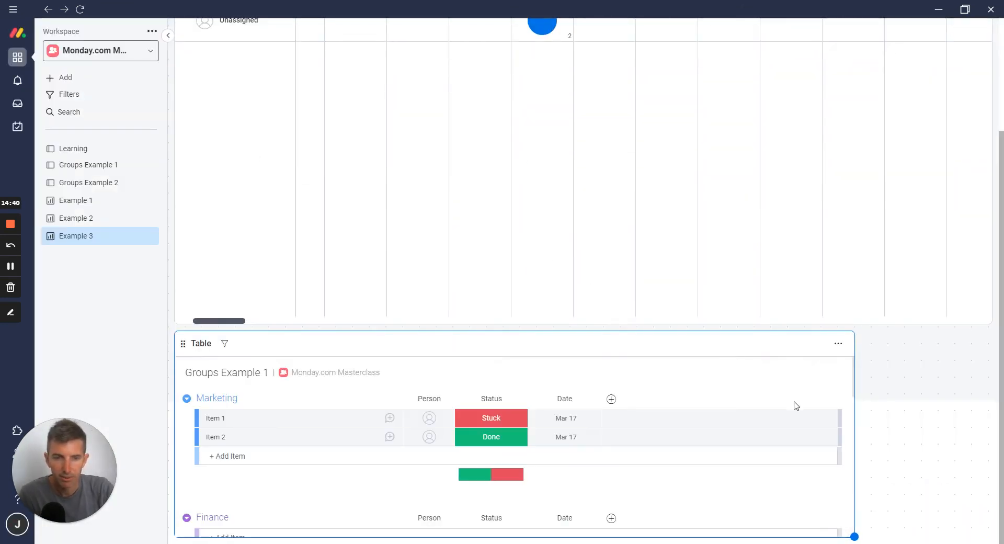
drag(855, 537, 986, 499)
Reduce the Workload widget's height so the Table widget moves up beneath it
scroll(964, 488, down, 4)
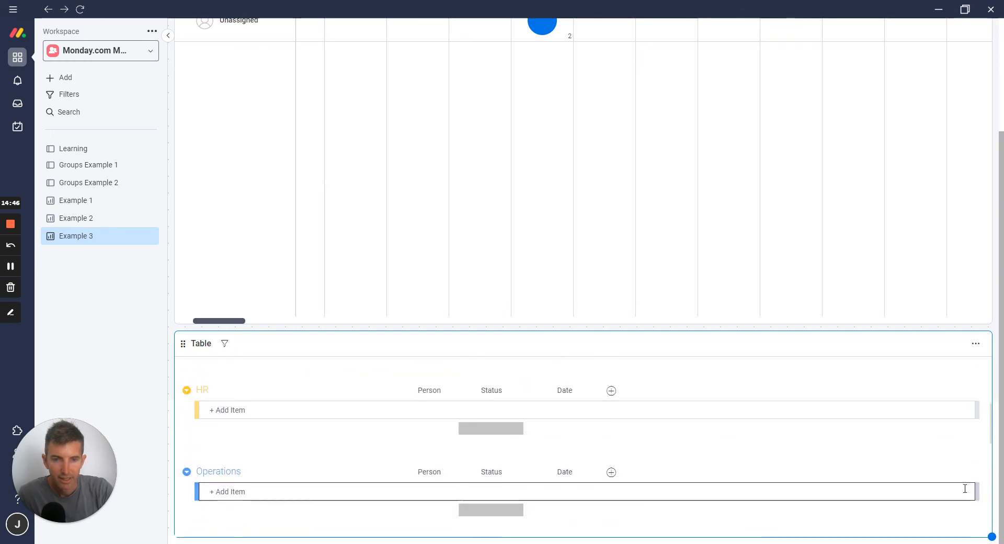
scroll(973, 489, up, 8)
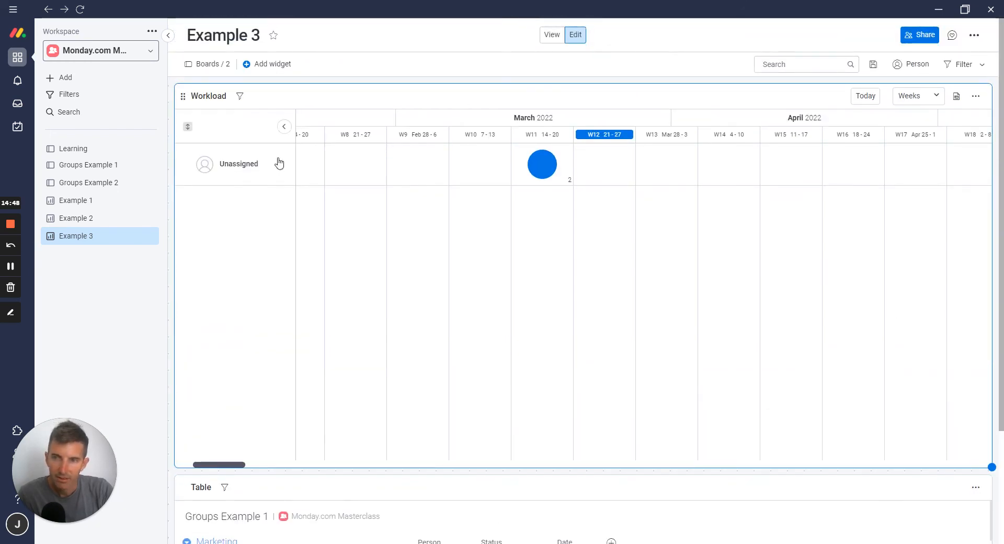
drag(992, 467, 998, 339)
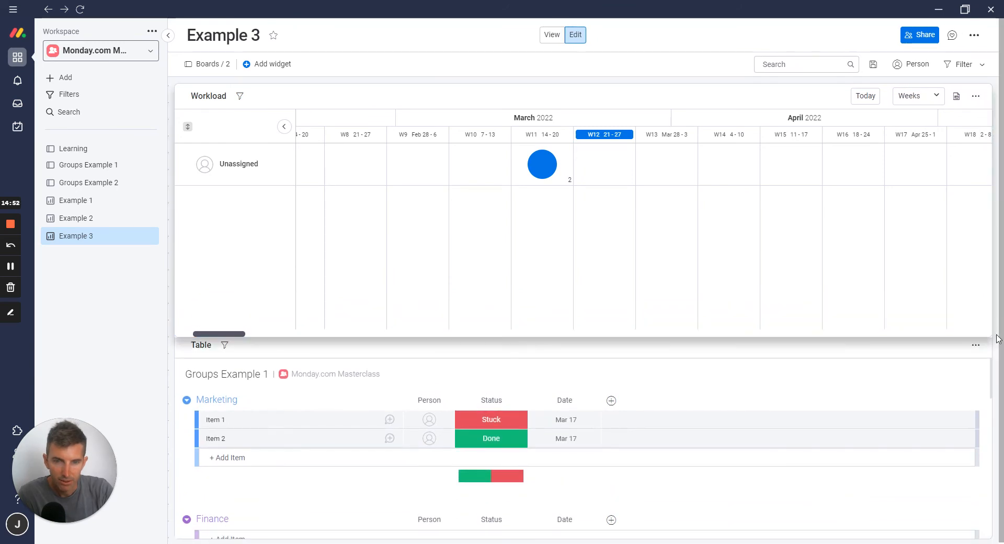
Filter the Table widget's Groups Example 1 items to those whose Person is Unassigned
scroll(942, 426, down, 5)
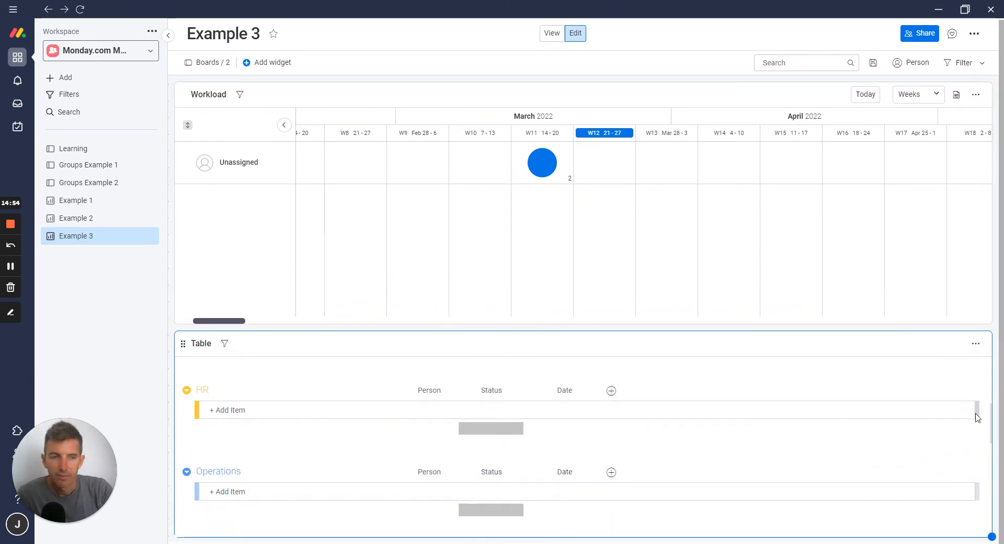
scroll(936, 421, up, 5)
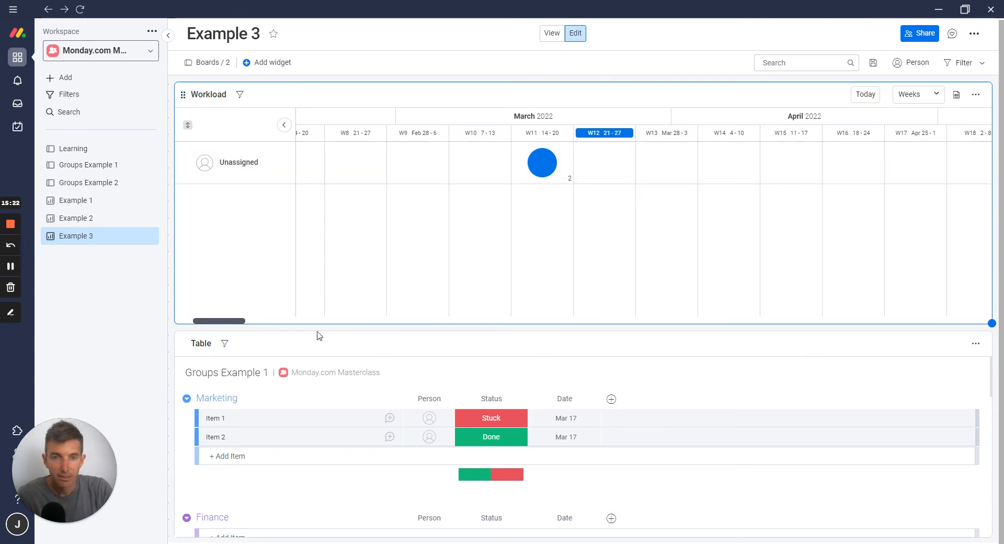
scroll(631, 398, down, 1)
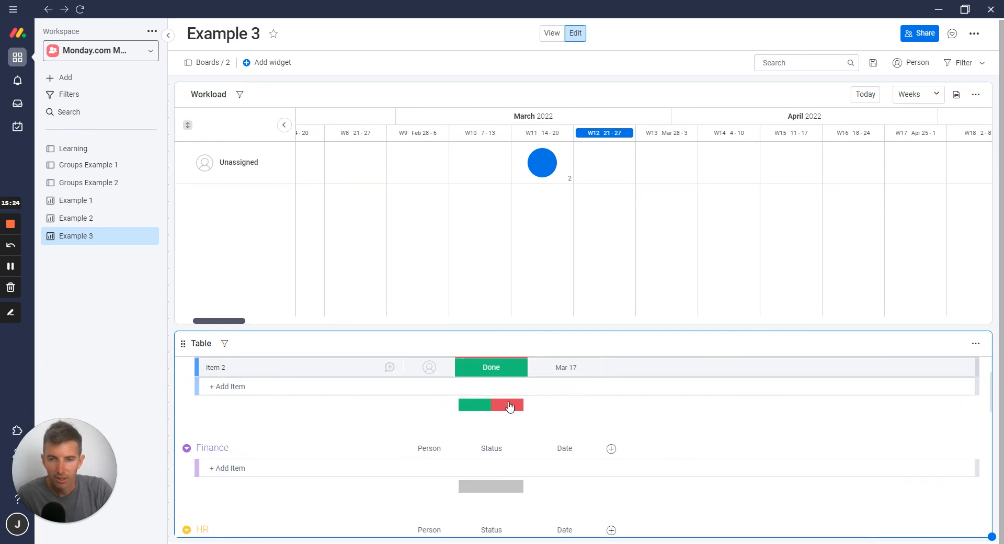
scroll(366, 434, up, 2)
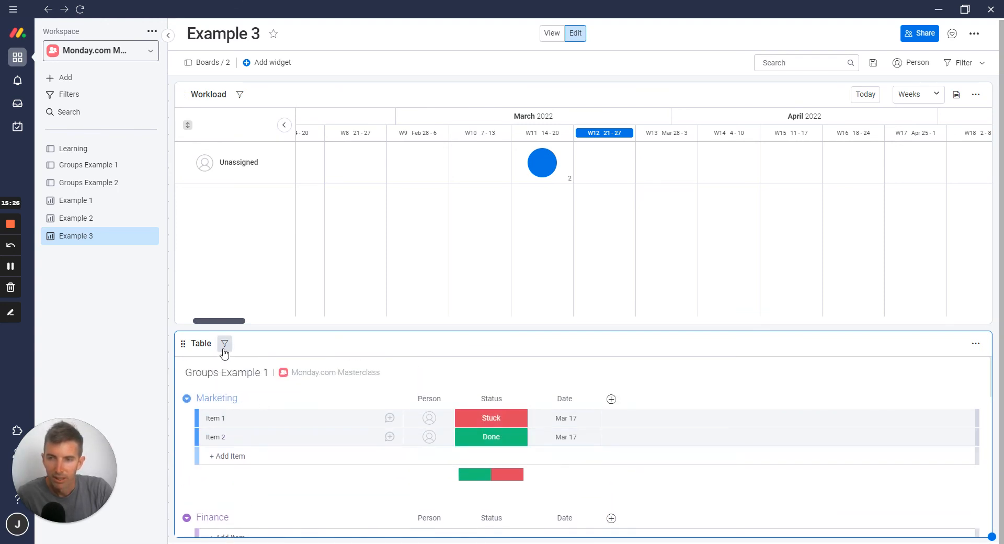
click(224, 344)
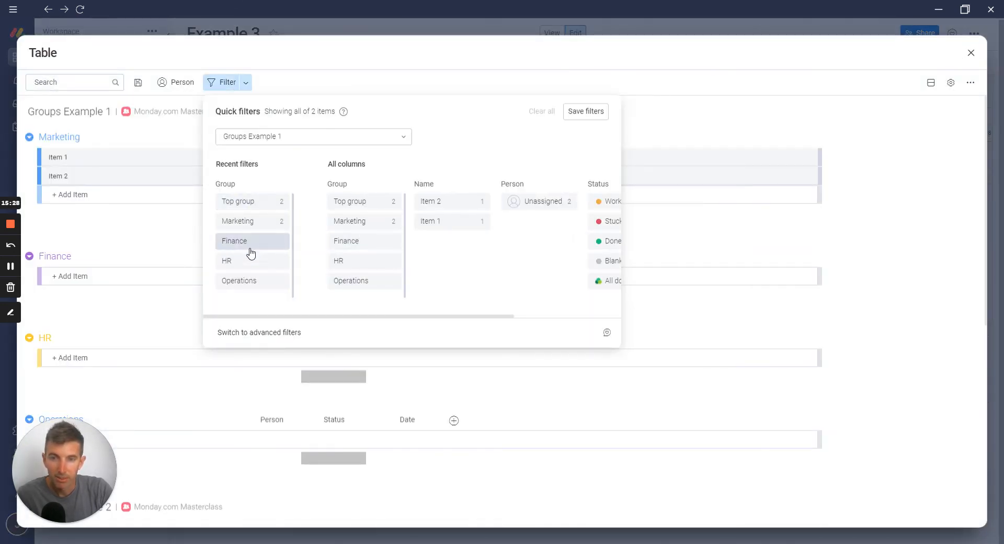
click(534, 205)
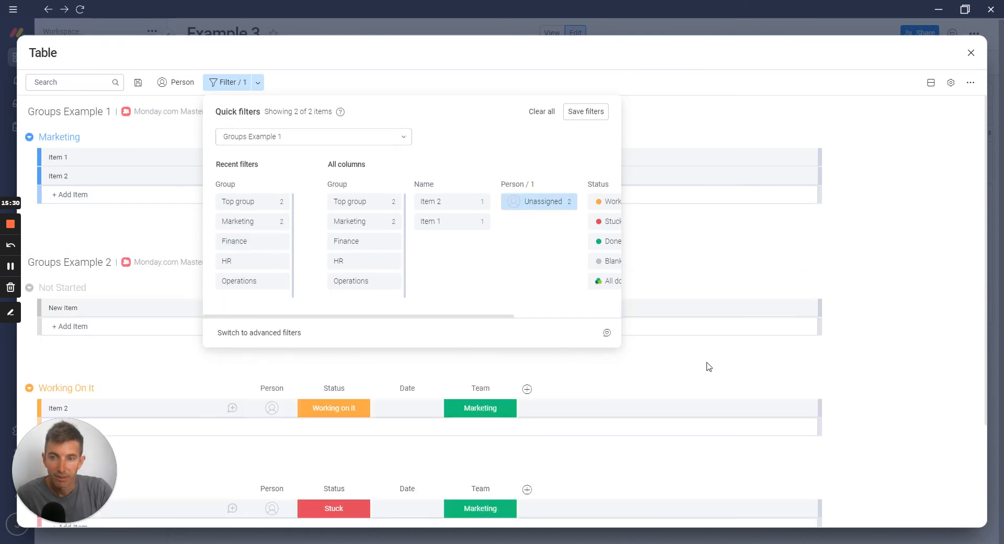
click(868, 160)
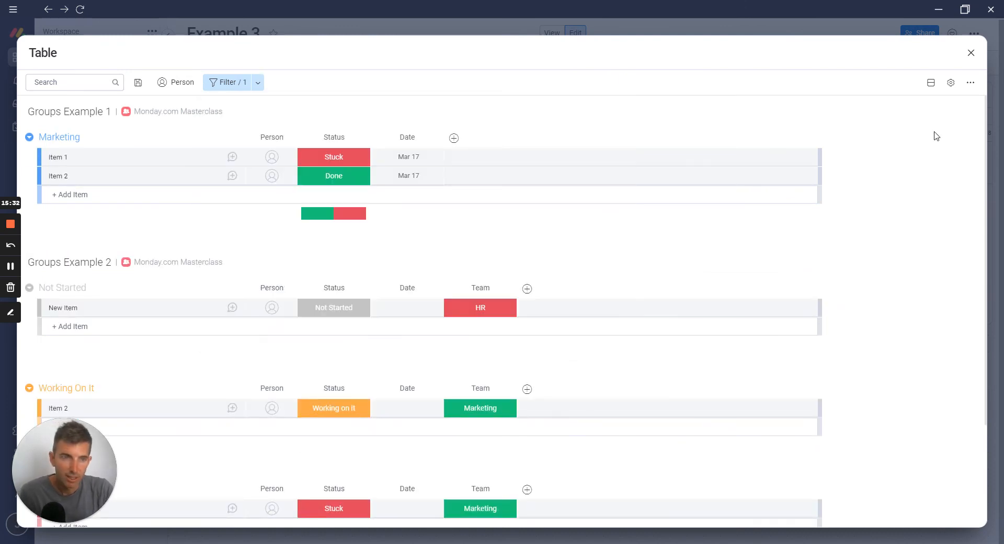
click(971, 53)
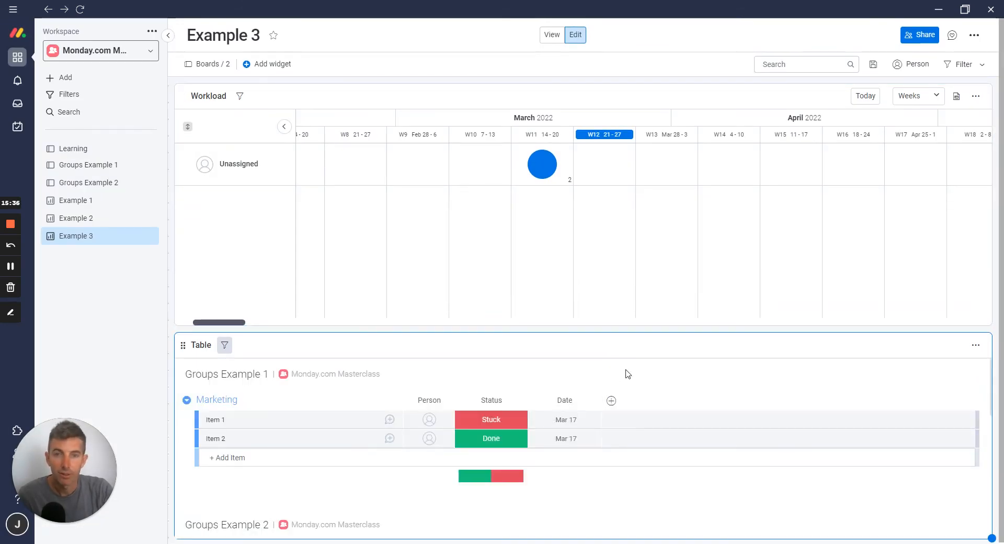
Assign the account owner as the Person for Item 1 in the Marketing group of Groups Example 1
scroll(635, 371, down, 8)
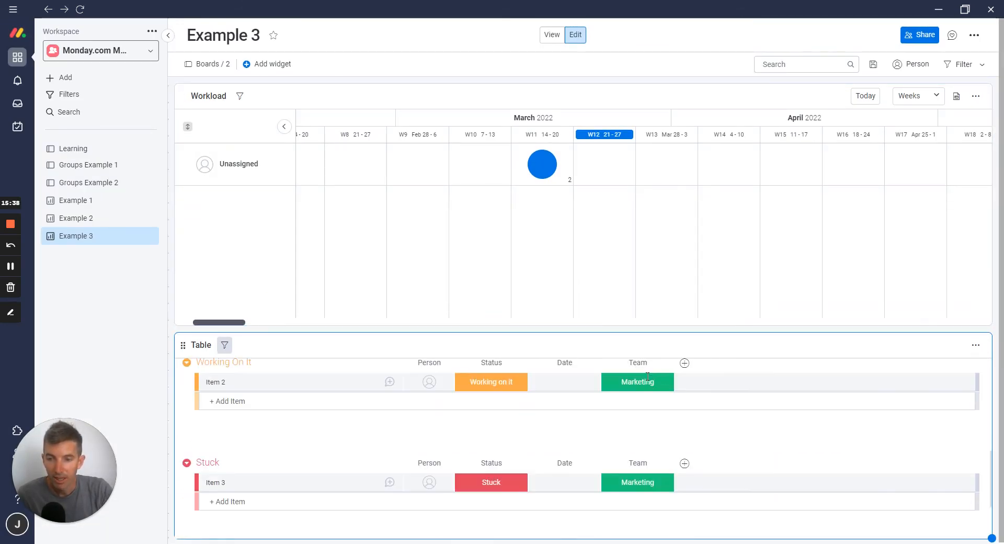
scroll(527, 426, up, 8)
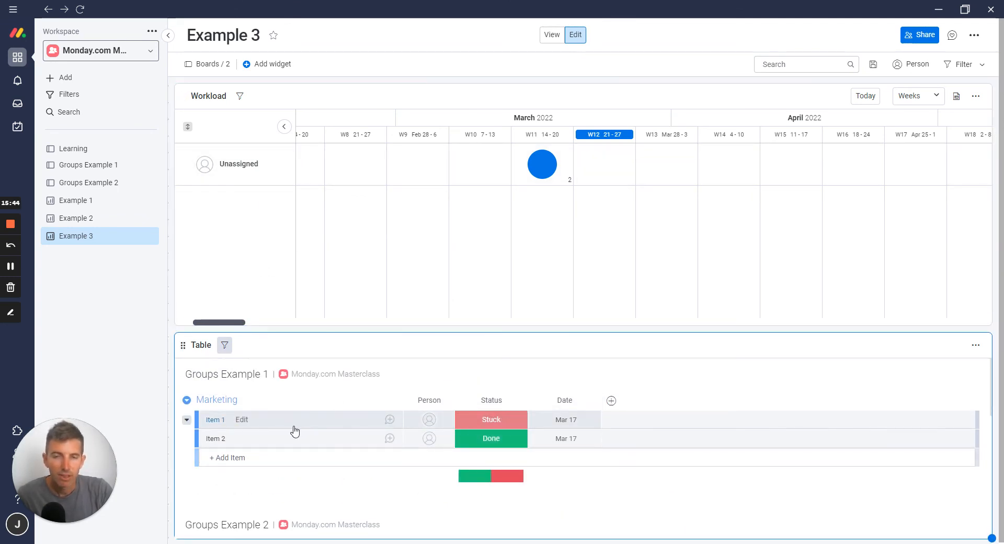
click(427, 424)
click(387, 297)
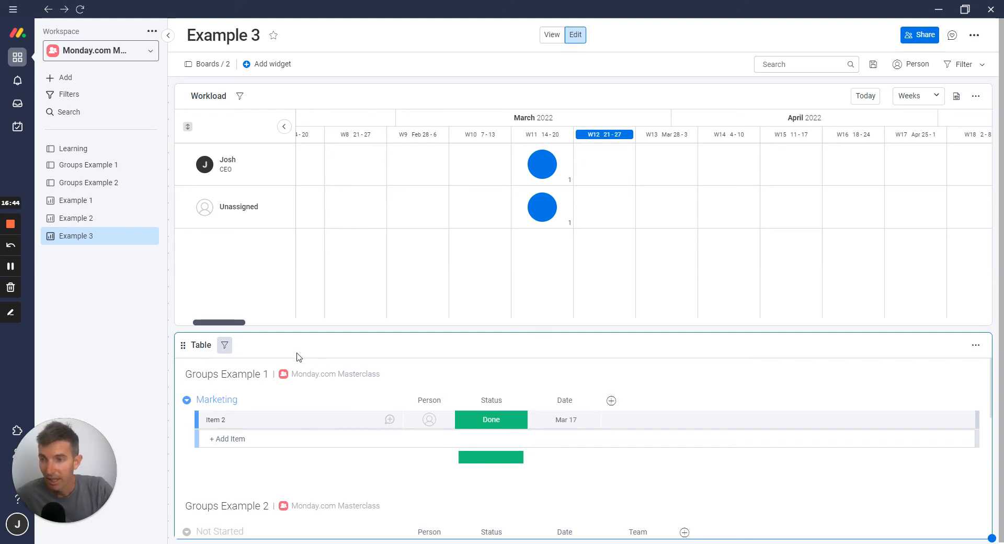
Review the Example 1, Example 2 and Example 3 dashboards one after another
click(83, 204)
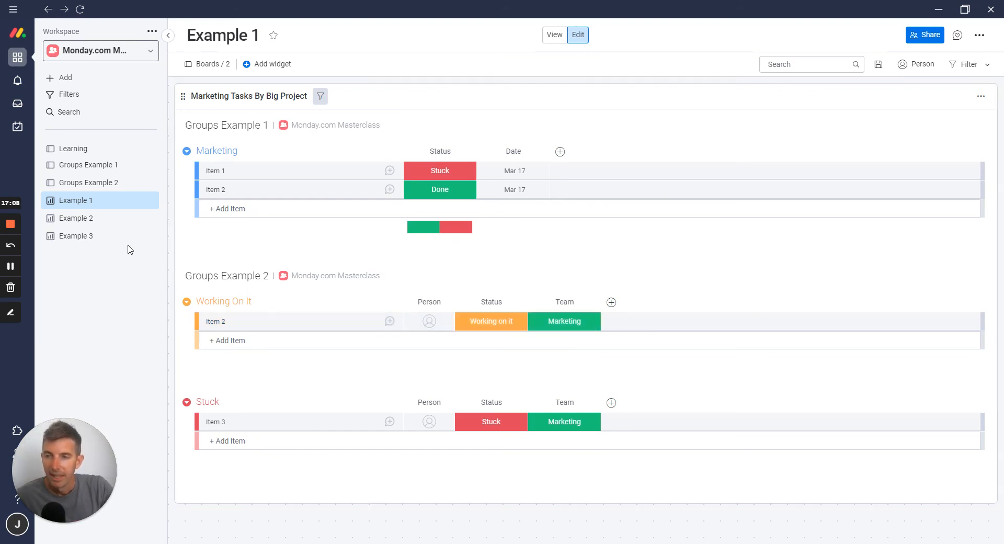
click(126, 218)
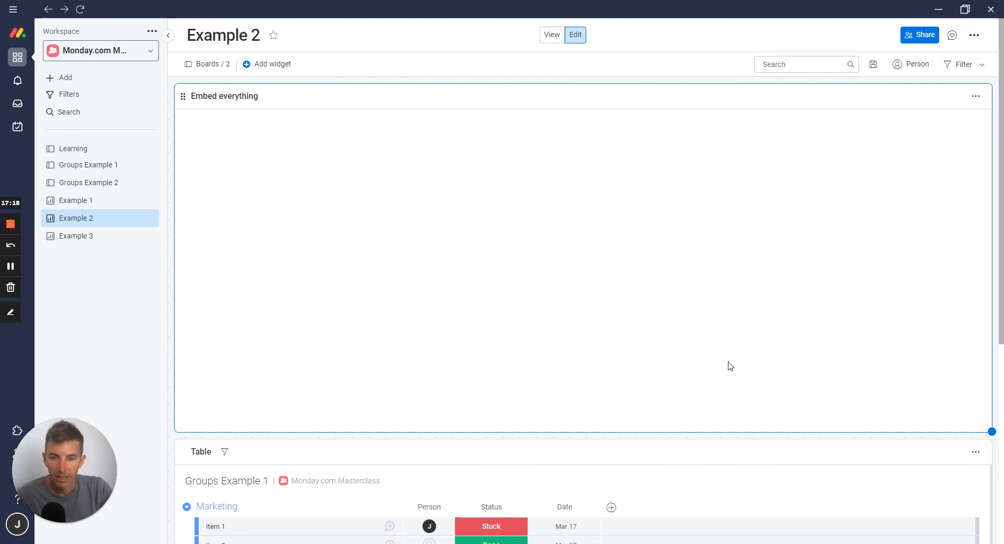
scroll(731, 366, down, 4)
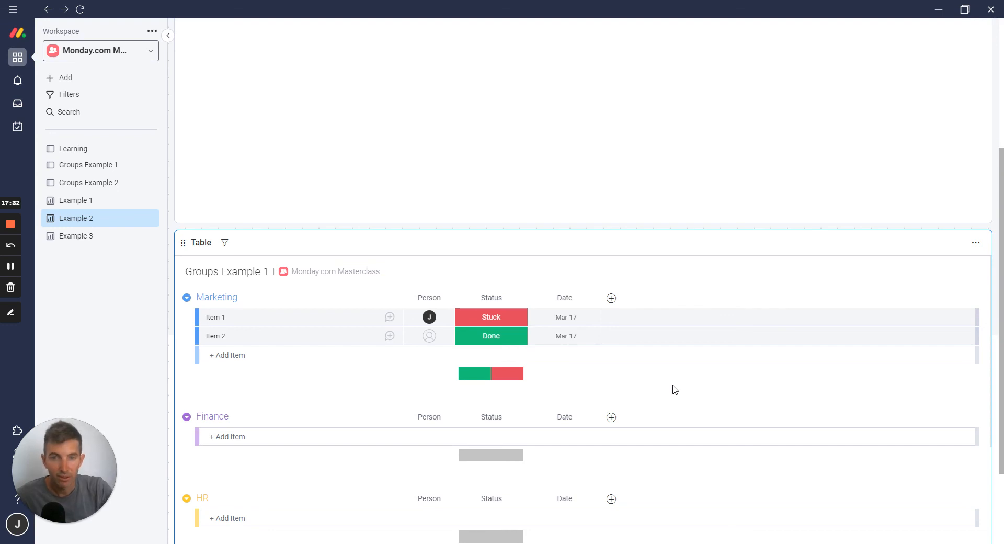
click(90, 238)
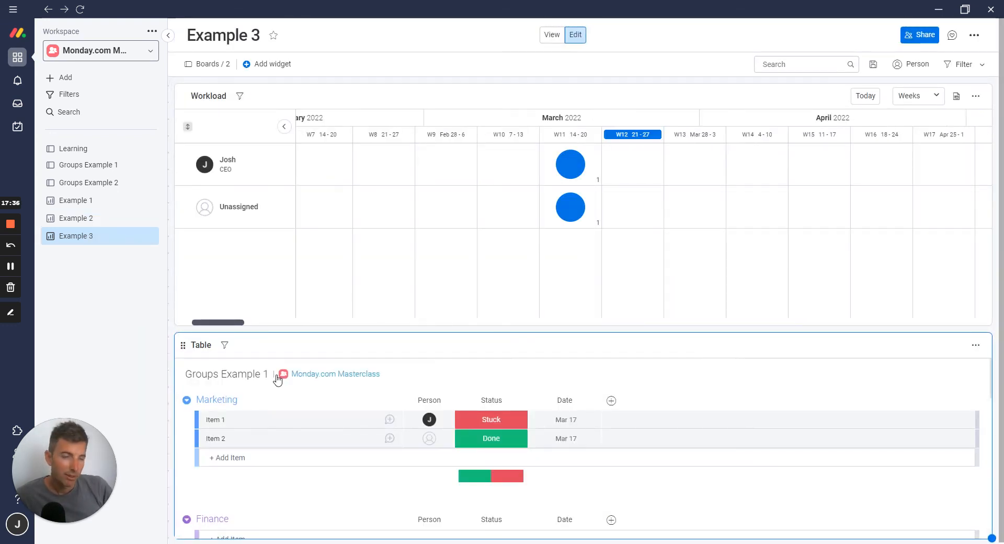